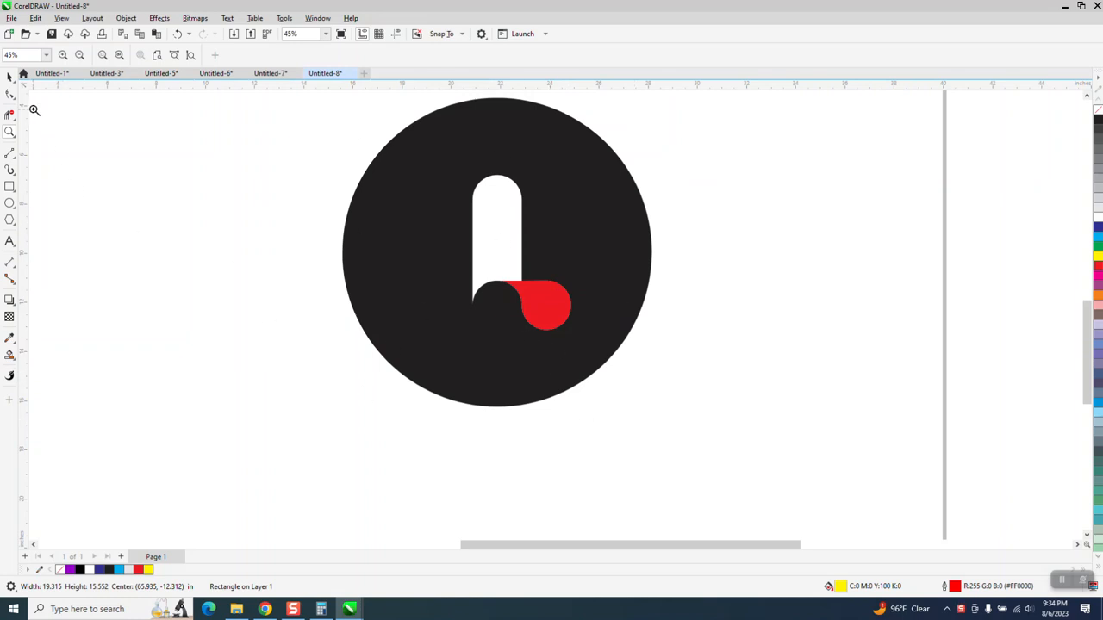
# Step: Move the existing black circular logo to the right part of the page, leaving the page centre free
pyautogui.click(9, 75)
pyautogui.scroll(-1, 307, 278)
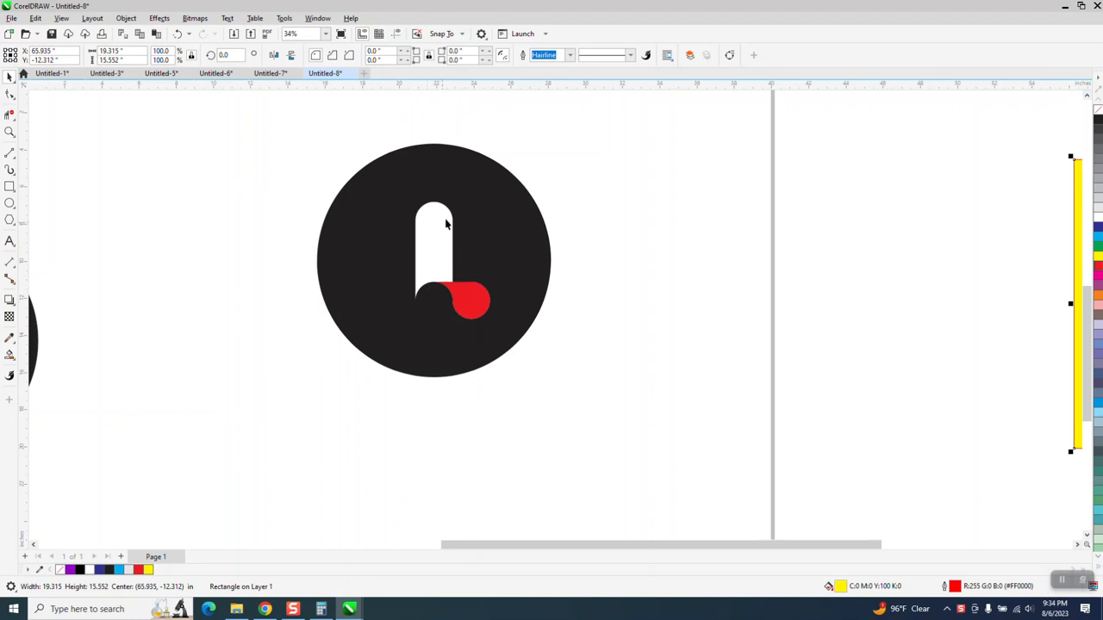
pyautogui.scroll(-1, 448, 204)
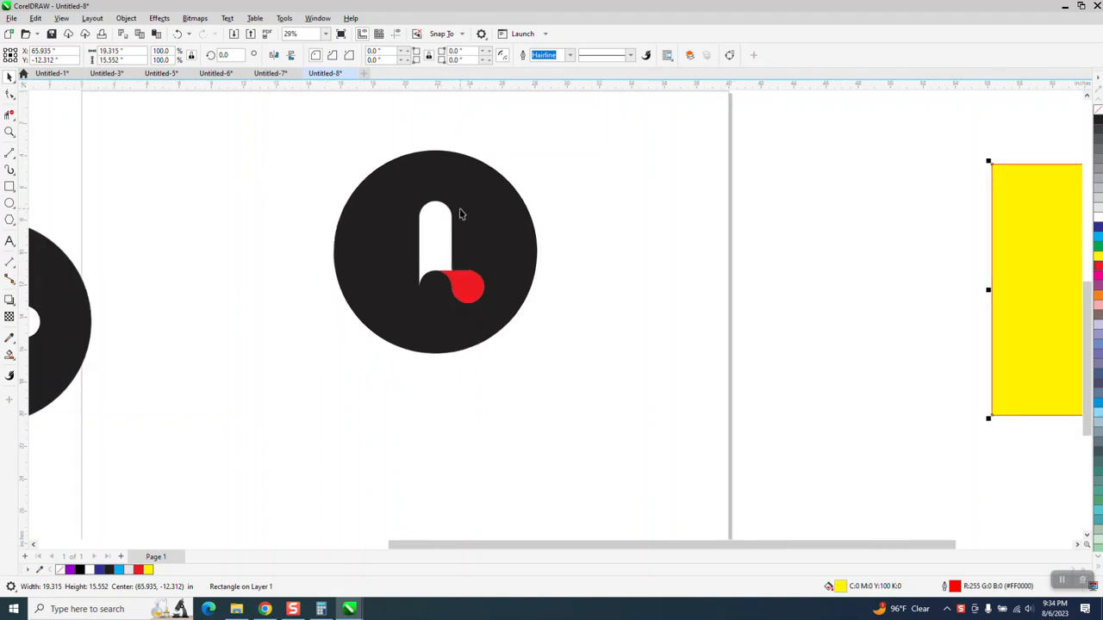
pyautogui.scroll(-1, 345, 168)
pyautogui.moveTo(319, 150); pyautogui.dragTo(591, 372)
pyautogui.moveTo(497, 261); pyautogui.dragTo(650, 267)
# Step: Draw a circle about 12.47 inches in diameter and centre it on the page
pyautogui.click(10, 203)
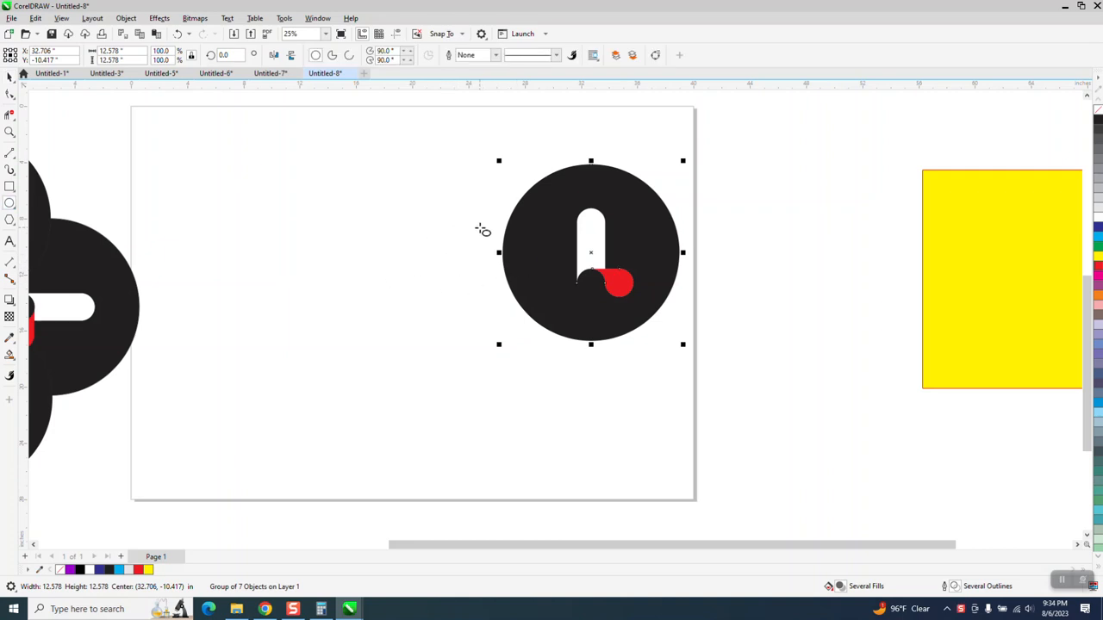
pyautogui.moveTo(480, 228); pyautogui.dragTo(336, 382)
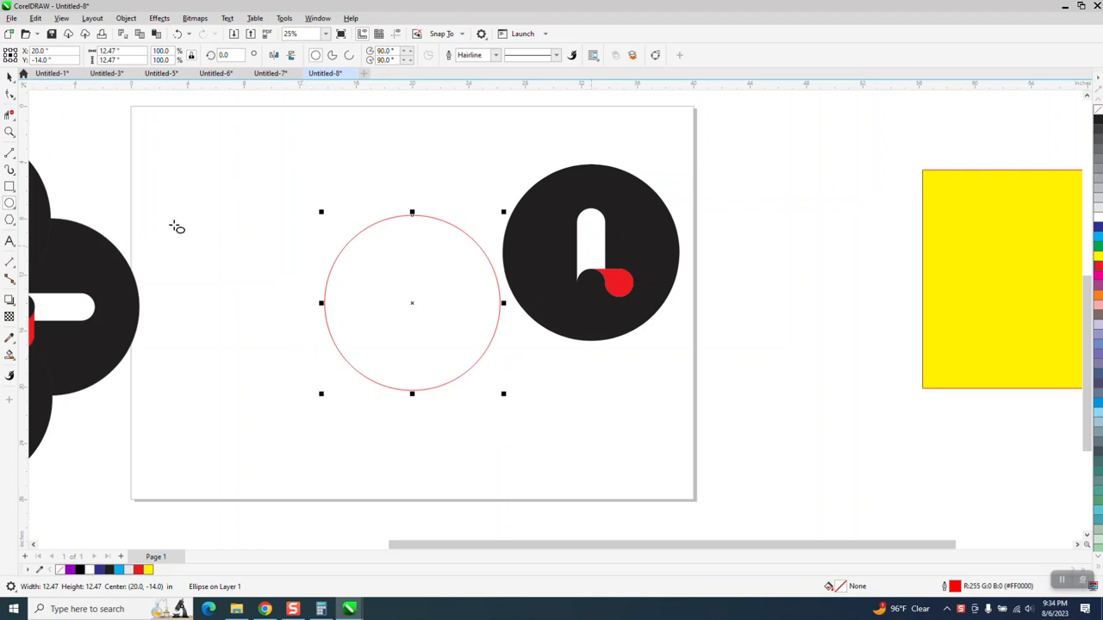
# Step: Draw a tall rectangle beside the circle, set its width to 2 inches proportionally, and round all corners to 1 inch
pyautogui.click(10, 186)
pyautogui.moveTo(274, 220); pyautogui.dragTo(308, 343)
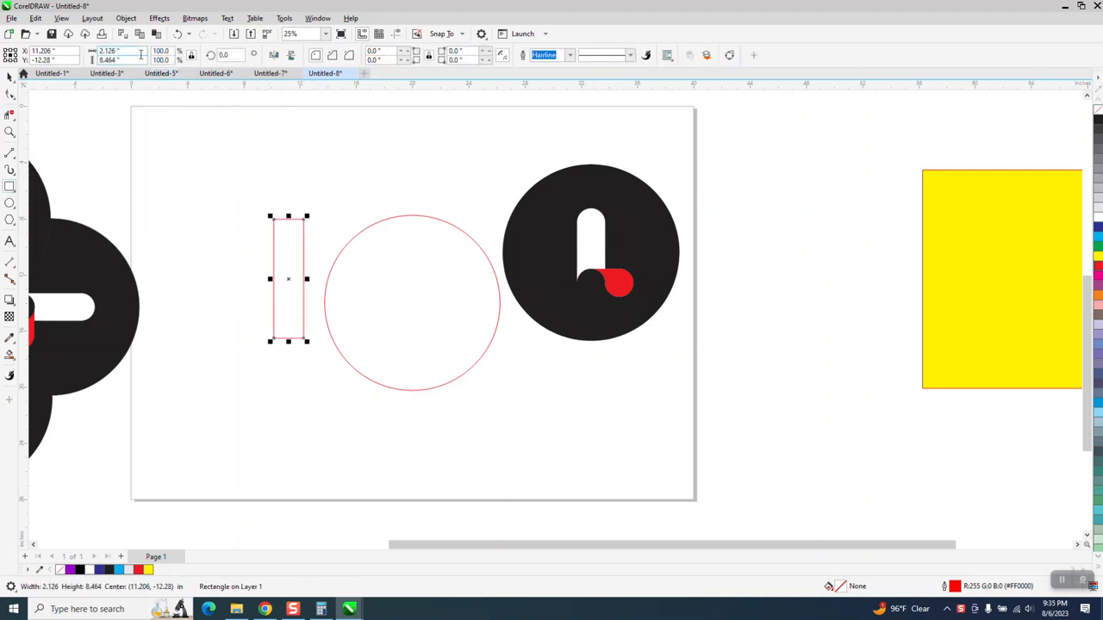
pyautogui.moveTo(141, 52); pyautogui.dragTo(100, 51)
pyautogui.write('2')
pyautogui.press('Return')
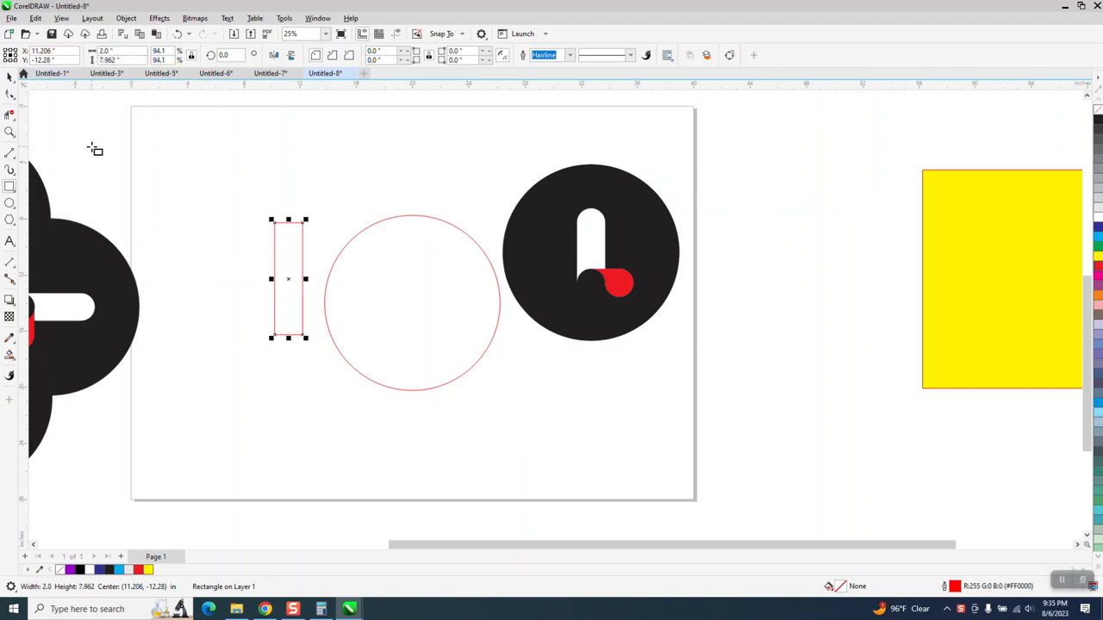
pyautogui.moveTo(384, 51); pyautogui.dragTo(363, 52)
pyautogui.write('1')
pyautogui.press('Return')
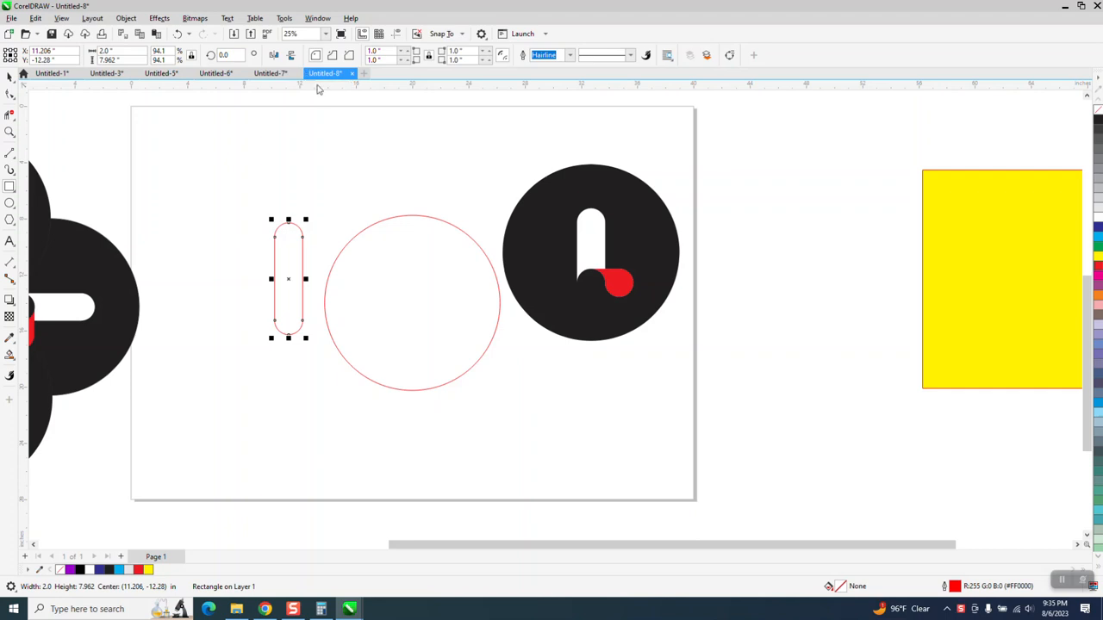
# Step: Shorten the rounded bar to about 6.7 inches high and centre it on the page inside the large circle
pyautogui.press('p')
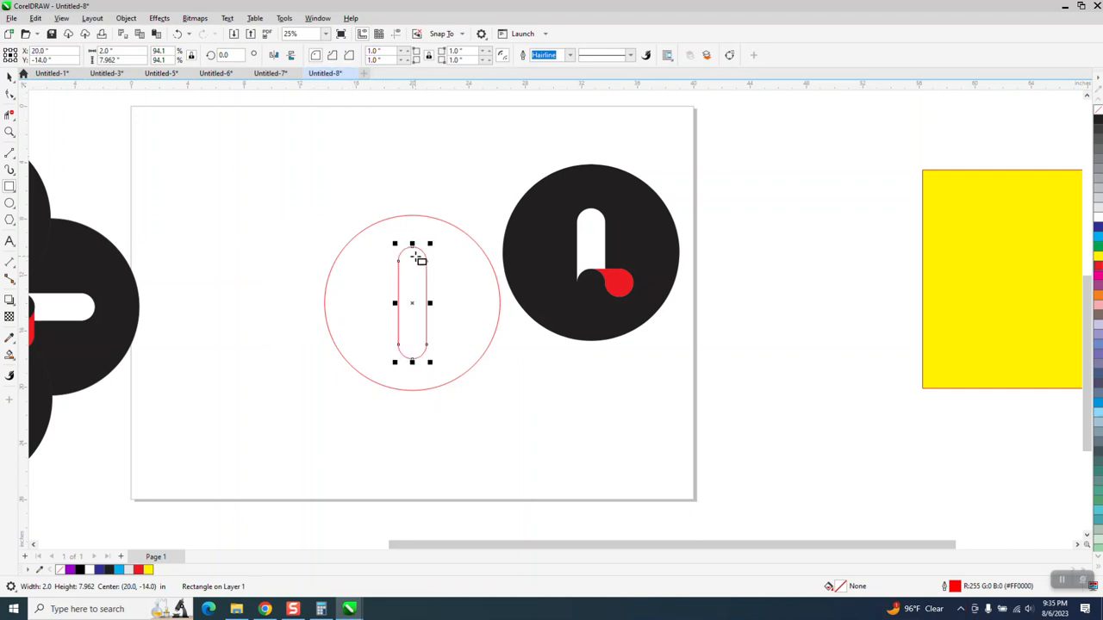
pyautogui.moveTo(412, 243); pyautogui.dragTo(419, 264)
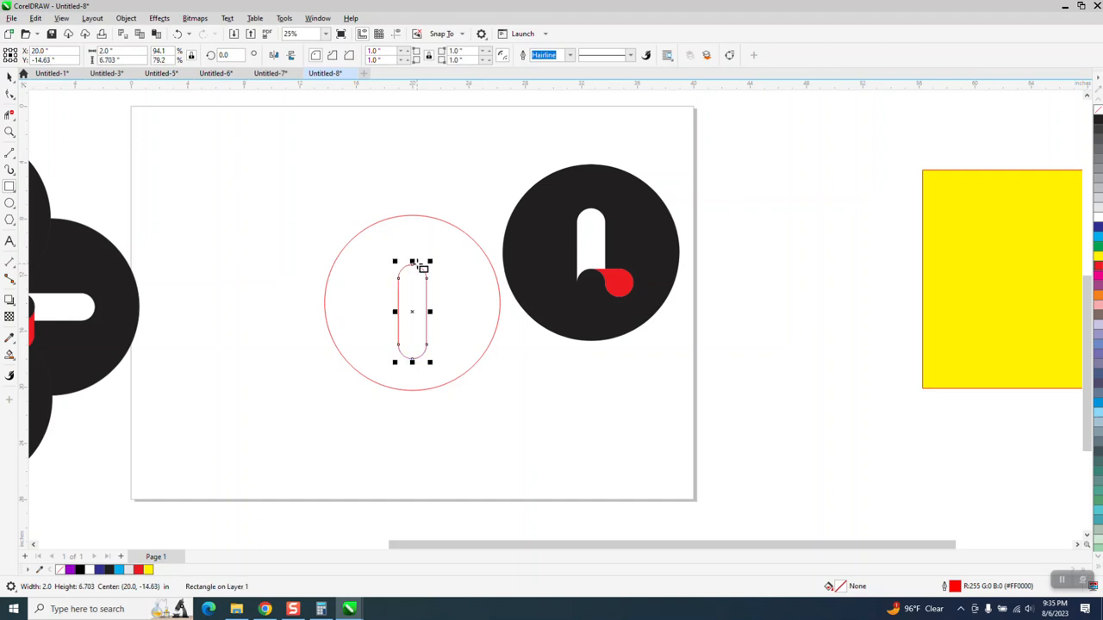
pyautogui.press('p')
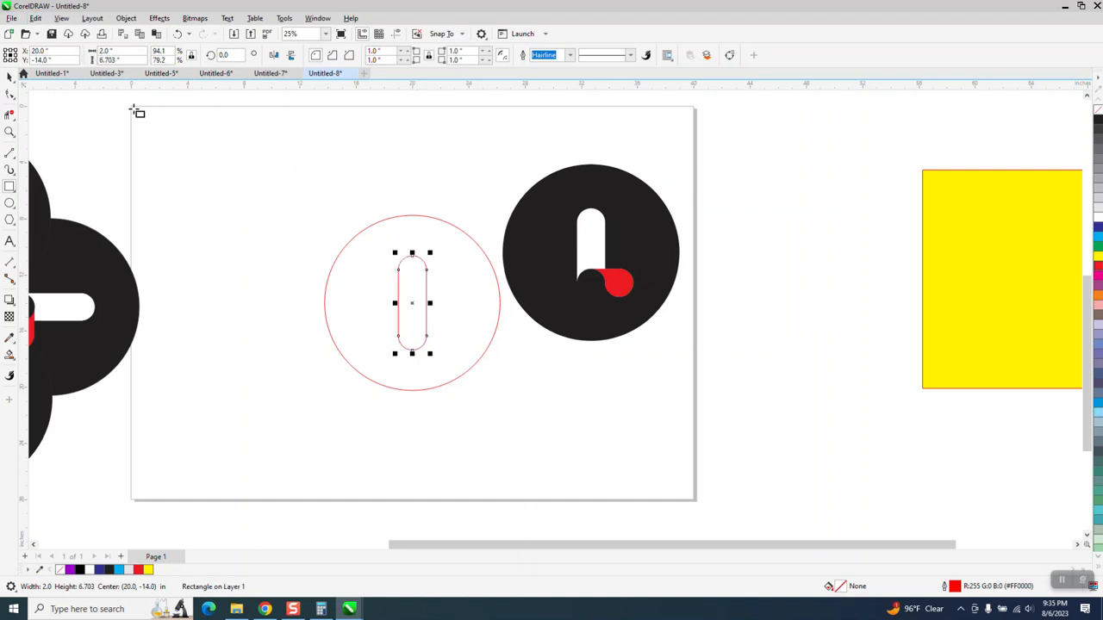
# Step: Draw a small circle, set its diameter to 2 inches, and centre it on the page over the bar
pyautogui.click(10, 203)
pyautogui.moveTo(259, 227); pyautogui.dragTo(280, 264)
pyautogui.click(140, 50)
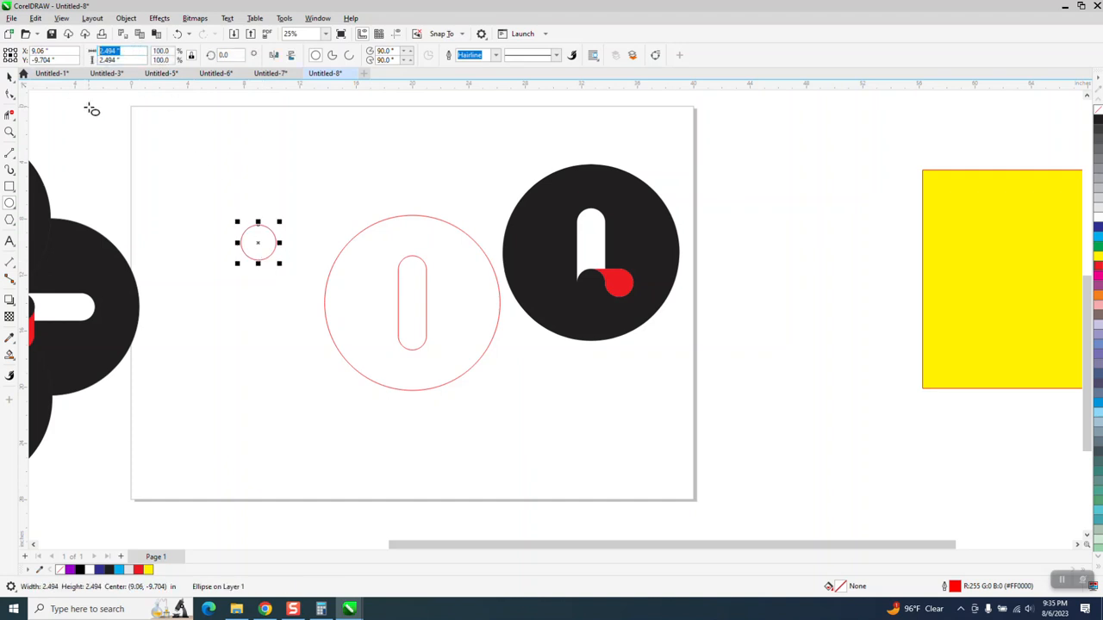
pyautogui.write('2')
pyautogui.press('Return')
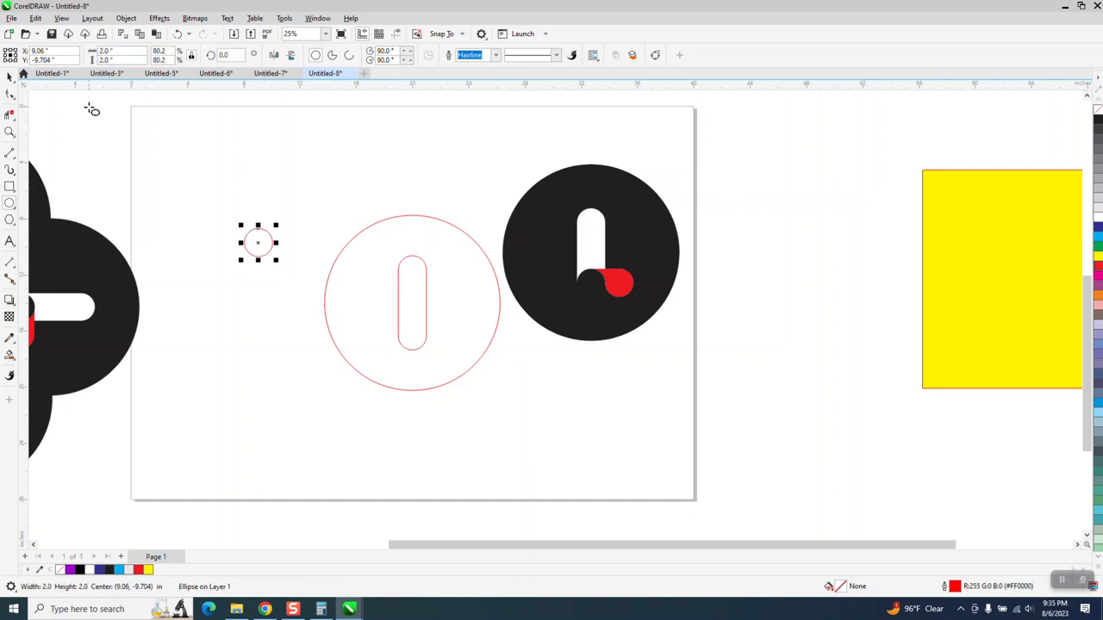
pyautogui.press('p')
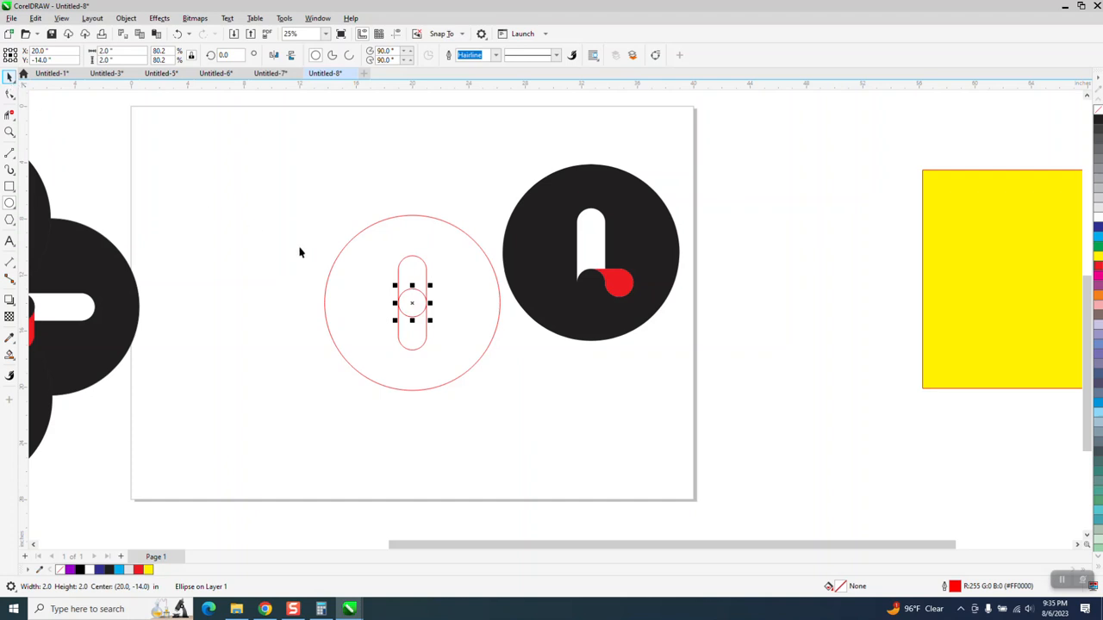
# Step: Align the small circle with the bottom end of the rounded bar and place a copy 2 inches to its right
pyautogui.moveTo(300, 252); pyautogui.dragTo(477, 378)
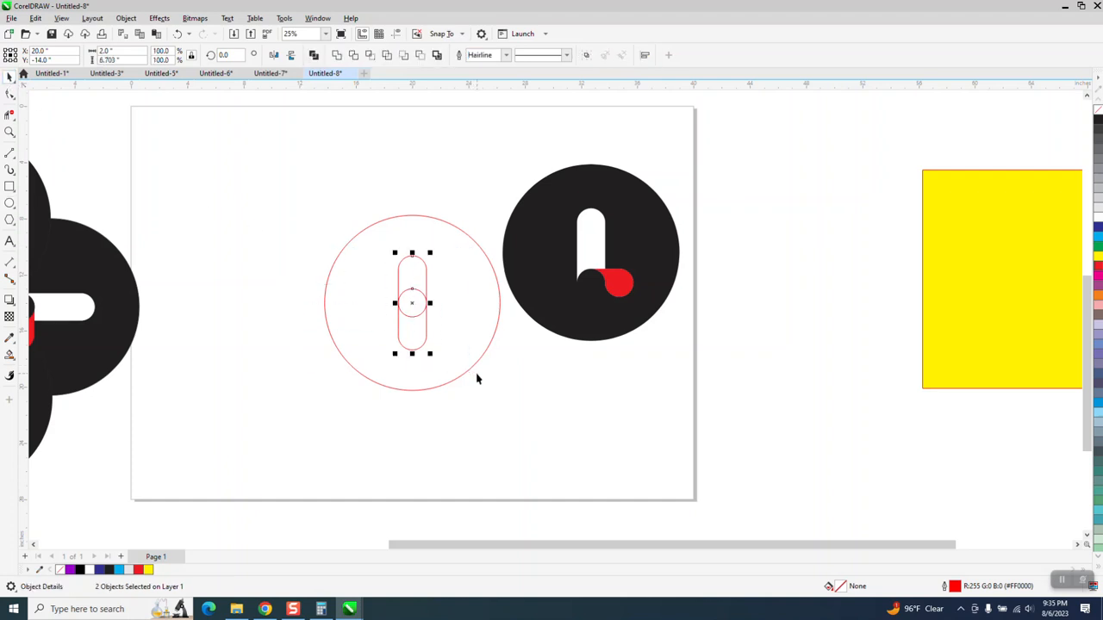
pyautogui.press('b')
pyautogui.click(523, 368)
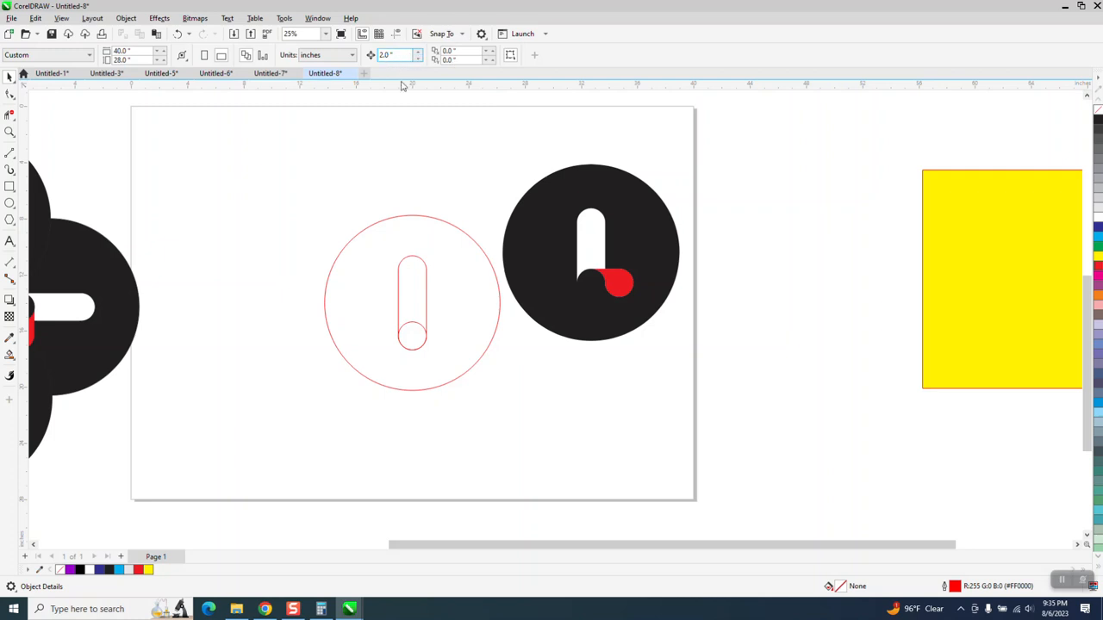
pyautogui.click(421, 343)
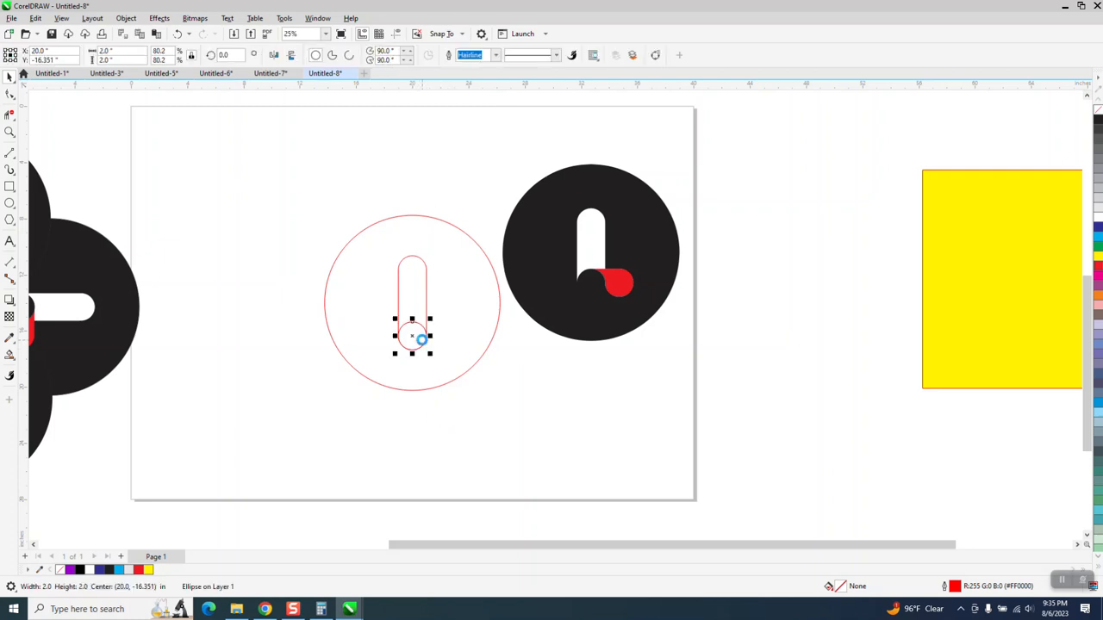
pyautogui.press('Right')
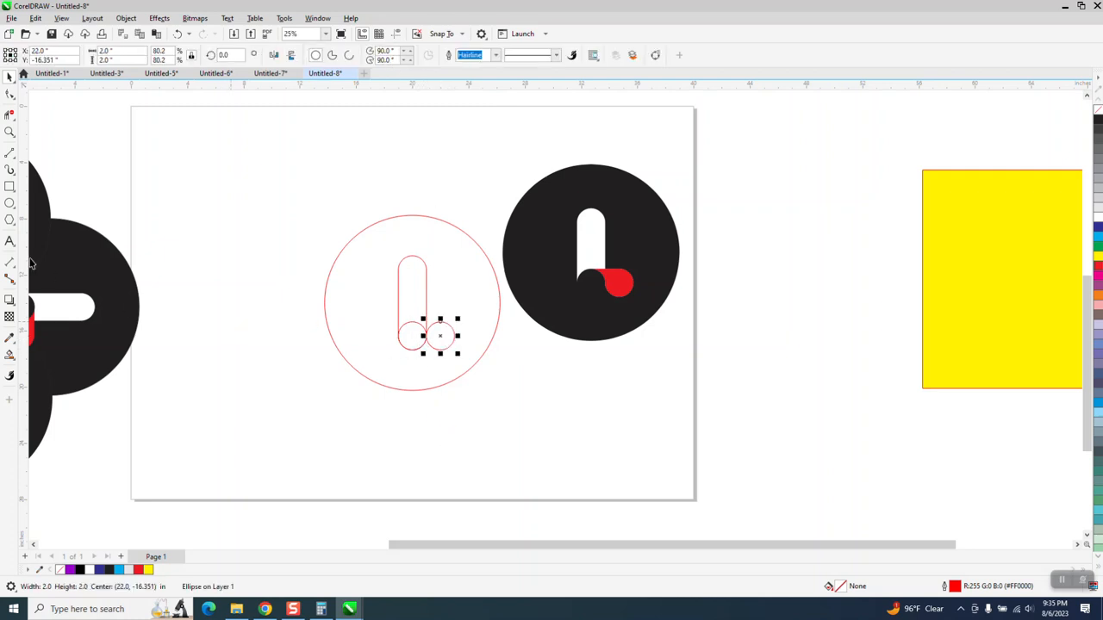
# Step: Draw a horizontal 2-inch straight line joining the top points of the two small circles
pyautogui.click(9, 132)
pyautogui.moveTo(331, 266); pyautogui.dragTo(584, 406)
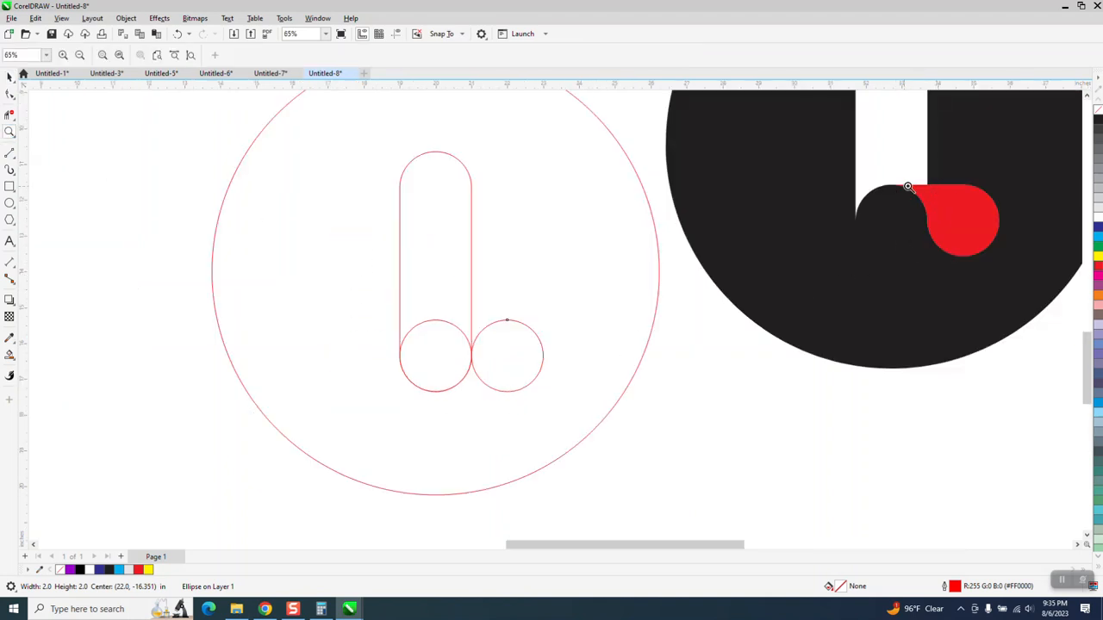
pyautogui.click(11, 153)
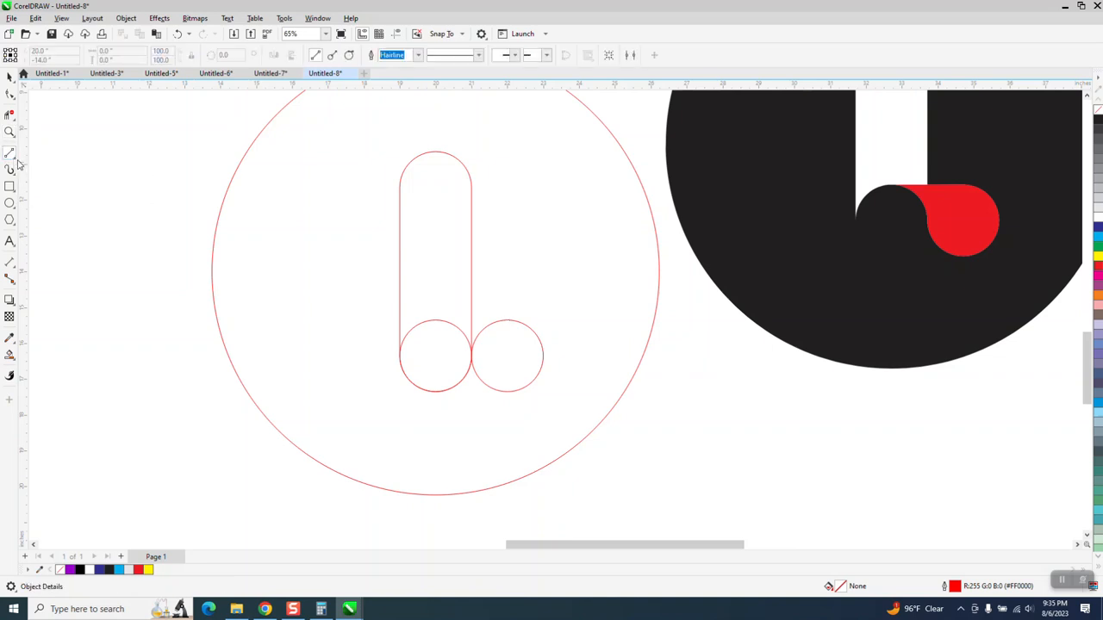
pyautogui.click(19, 164)
pyautogui.click(48, 166)
pyautogui.moveTo(508, 321); pyautogui.dragTo(439, 321)
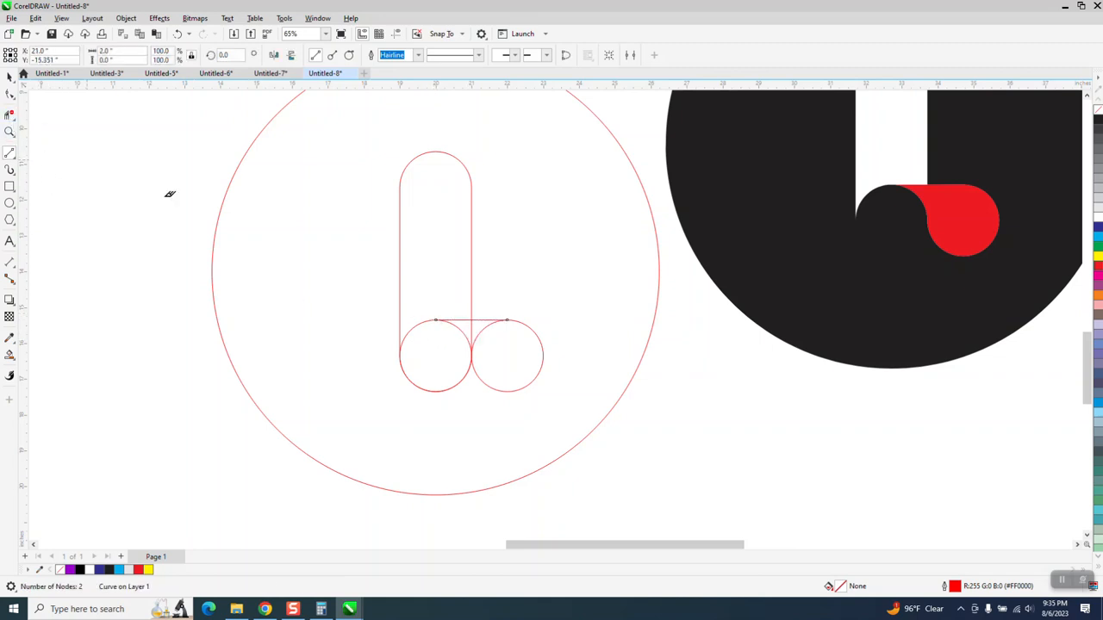
# Step: Delete the bar segment below the horizontal line and the lower arcs of the left small circle and bar
pyautogui.press('x')
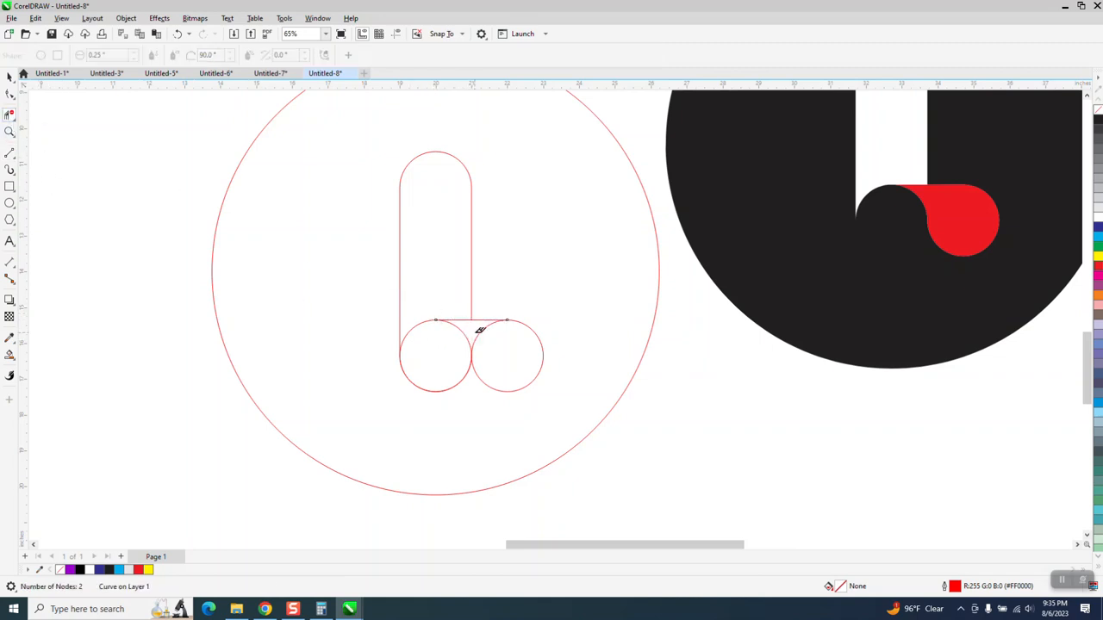
pyautogui.moveTo(420, 367); pyautogui.dragTo(460, 412)
# Step: Smart-fill the area of the large circle around the bar and teardrop with black and no outline
pyautogui.scroll(-1, 348, 375)
pyautogui.scroll(-1, 348, 375)
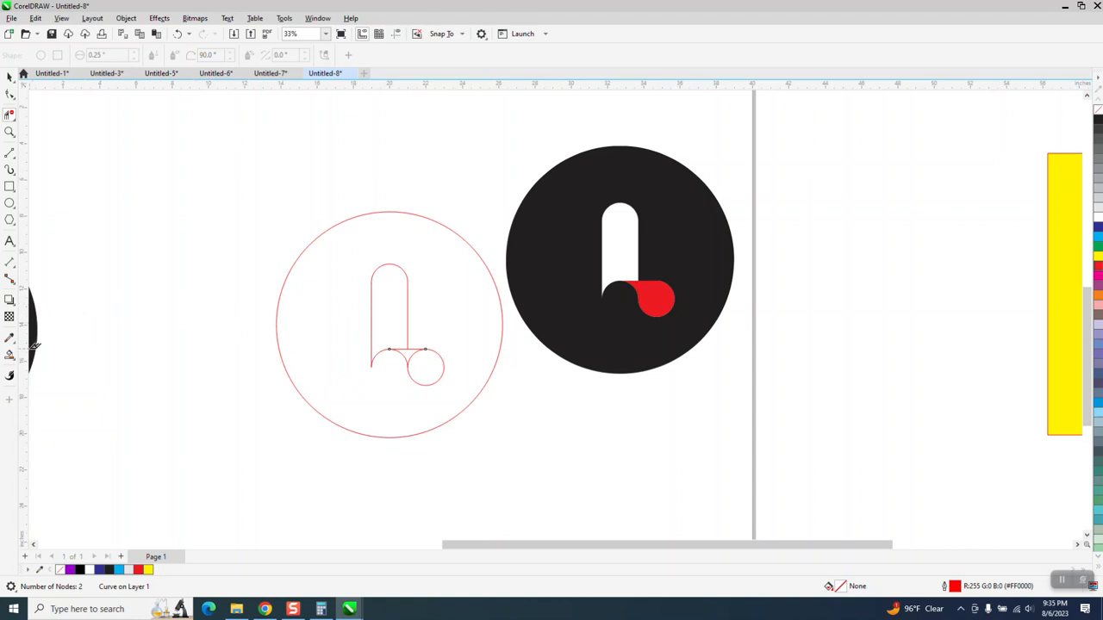
pyautogui.click(10, 360)
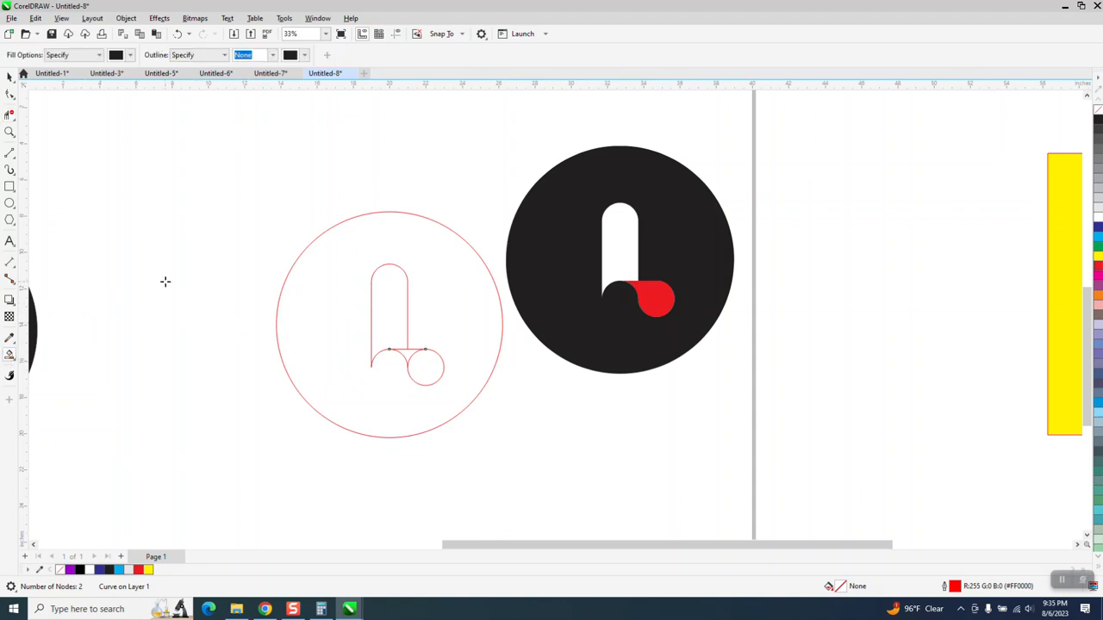
pyautogui.click(308, 288)
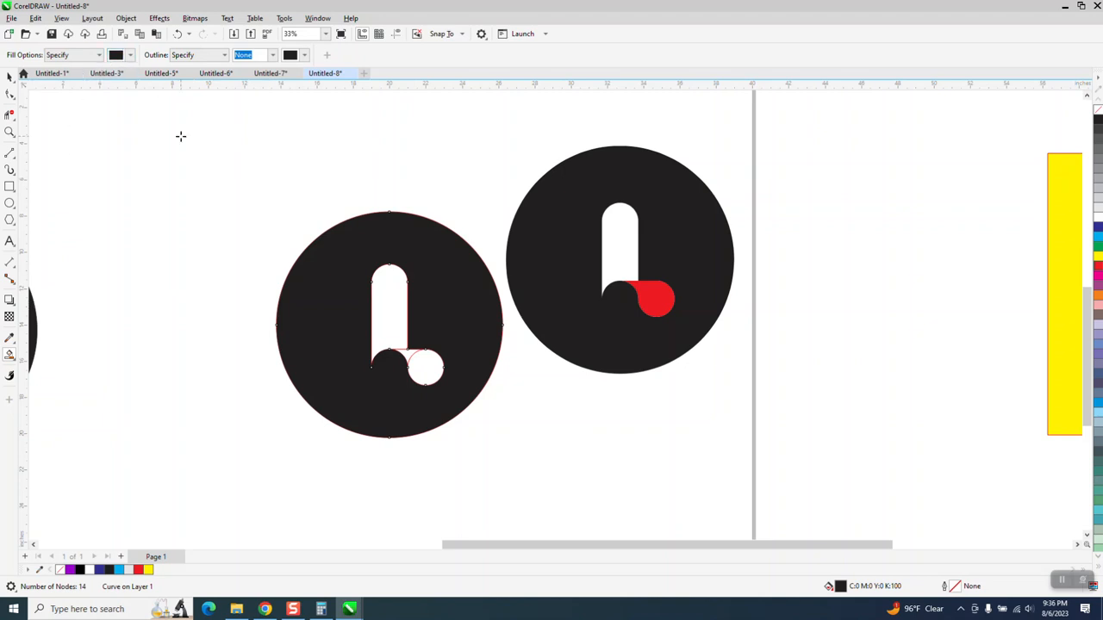
# Step: Delete the arc that divides the teardrop shape at the foot of the bar with Virtual Segment Delete
pyautogui.click(15, 121)
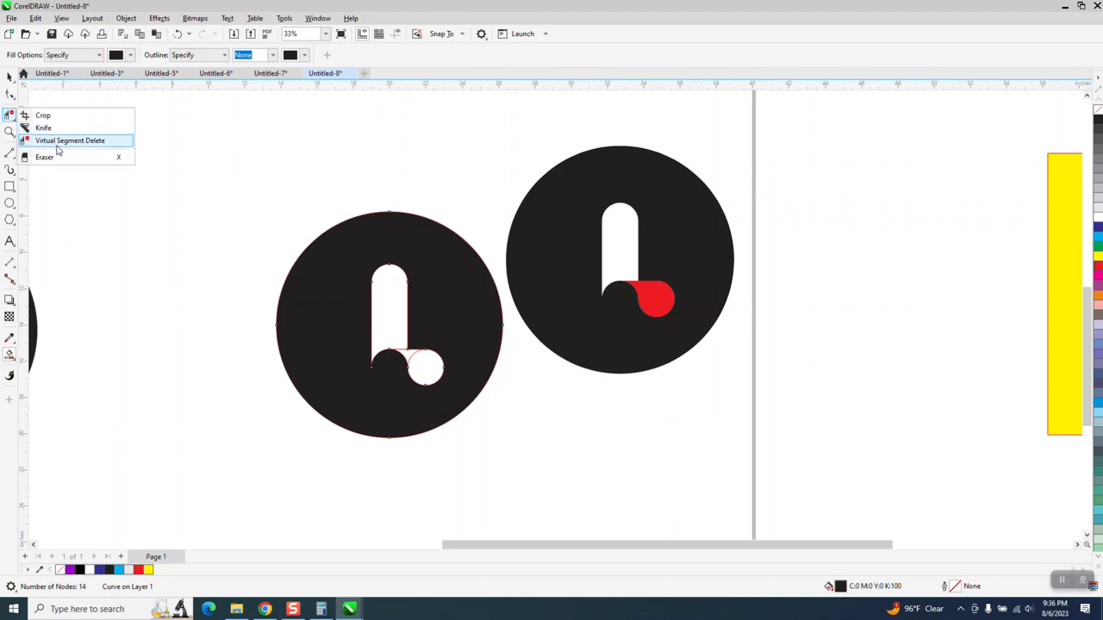
pyautogui.click(58, 146)
pyautogui.click(427, 354)
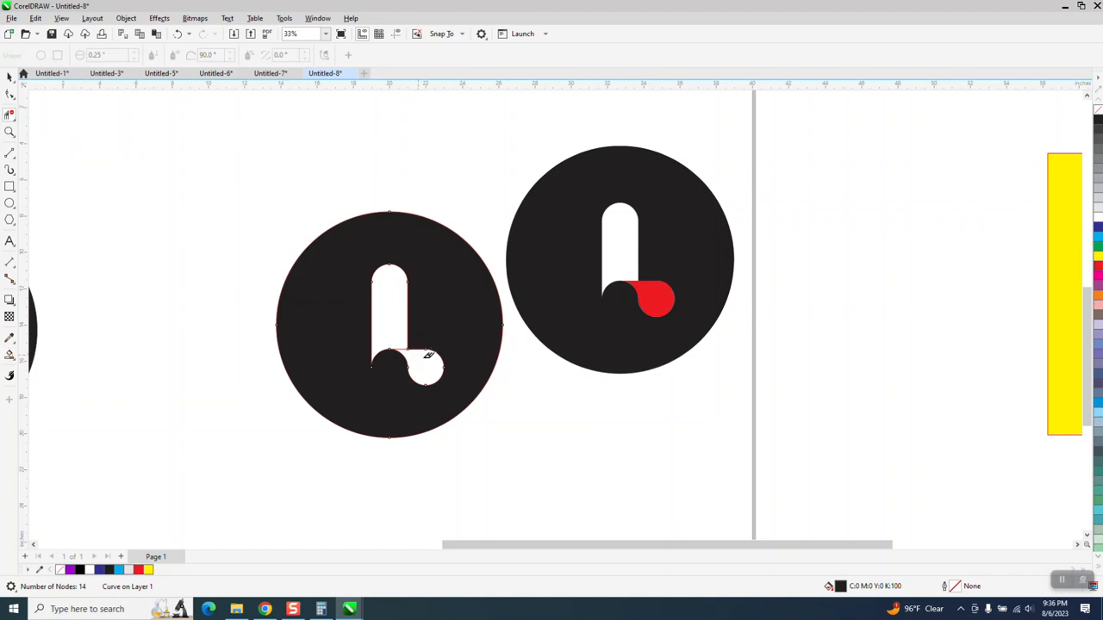
# Step: Smart-fill the teardrop shape at the foot of the bar with red from the CMYK palette and no outline
pyautogui.click(10, 354)
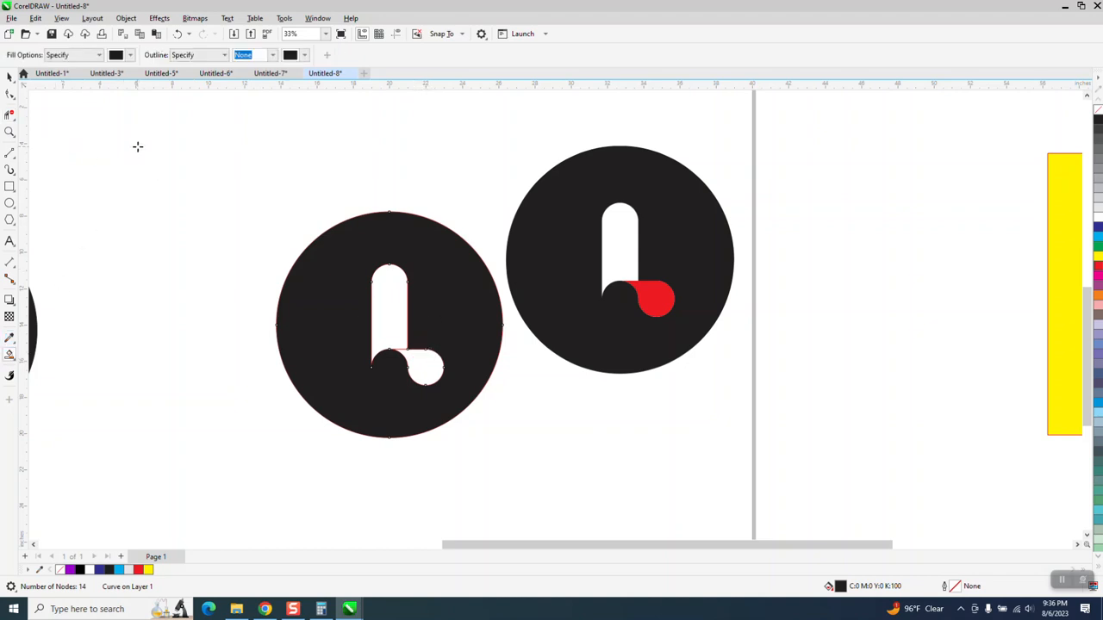
pyautogui.click(130, 54)
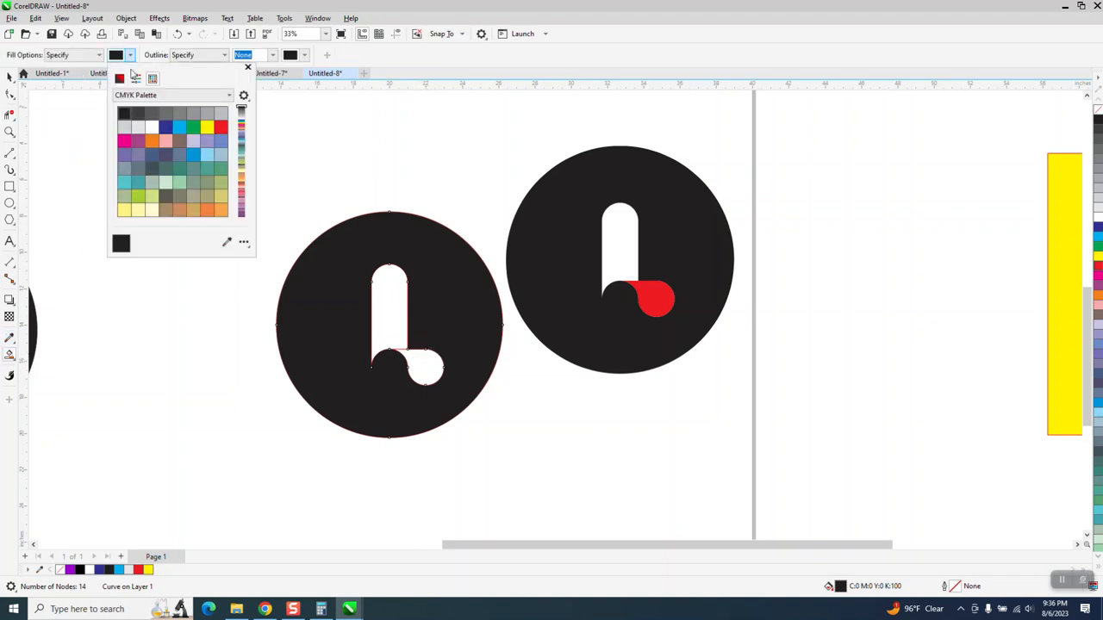
pyautogui.click(221, 129)
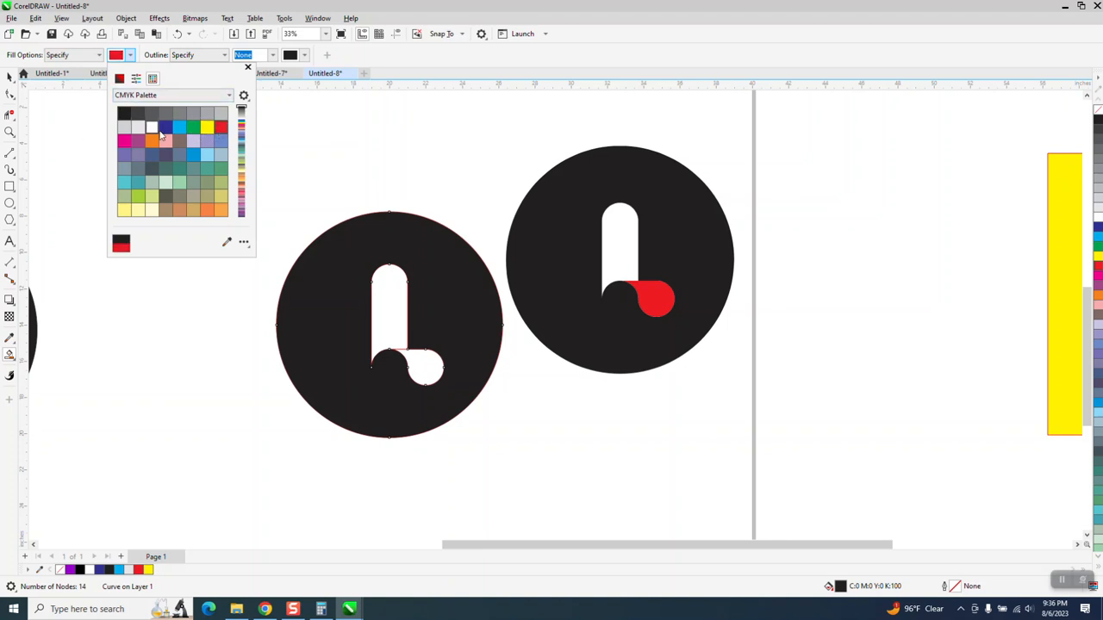
pyautogui.click(423, 369)
pyautogui.click(423, 365)
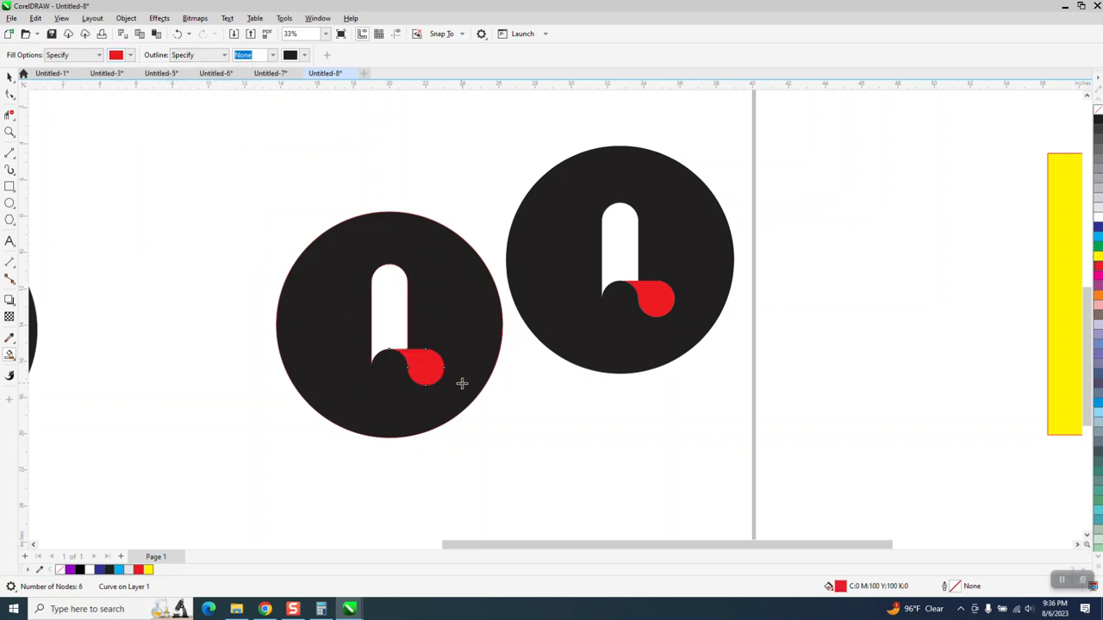
# Step: Select all pieces of the new logo and remove their red outlines
pyautogui.click(9, 76)
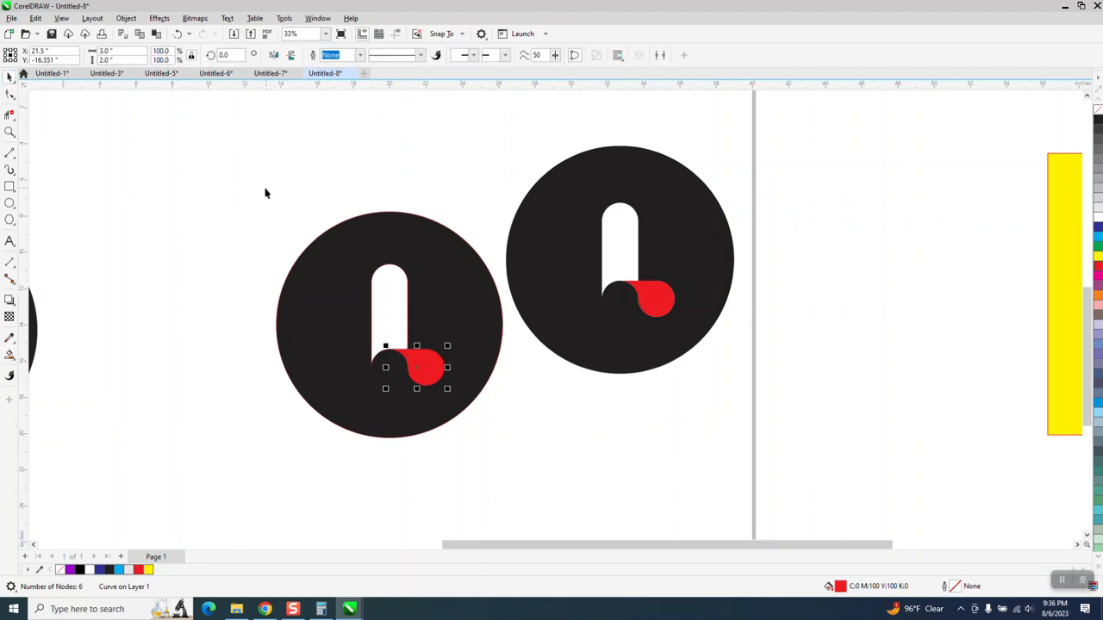
pyautogui.moveTo(266, 190); pyautogui.dragTo(527, 470)
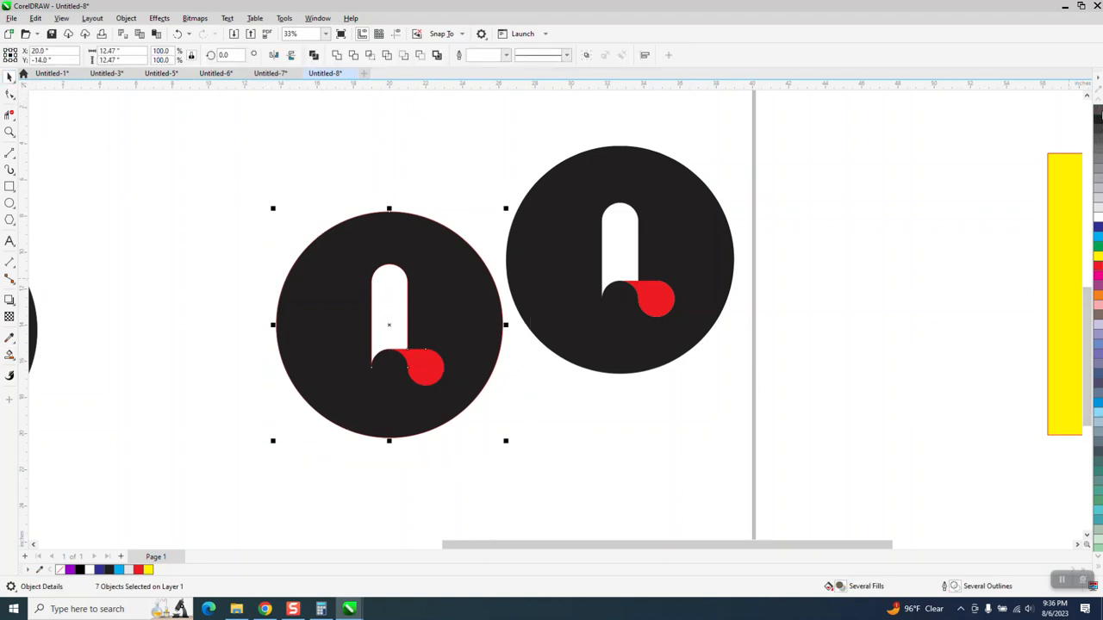
pyautogui.click(753, 356)
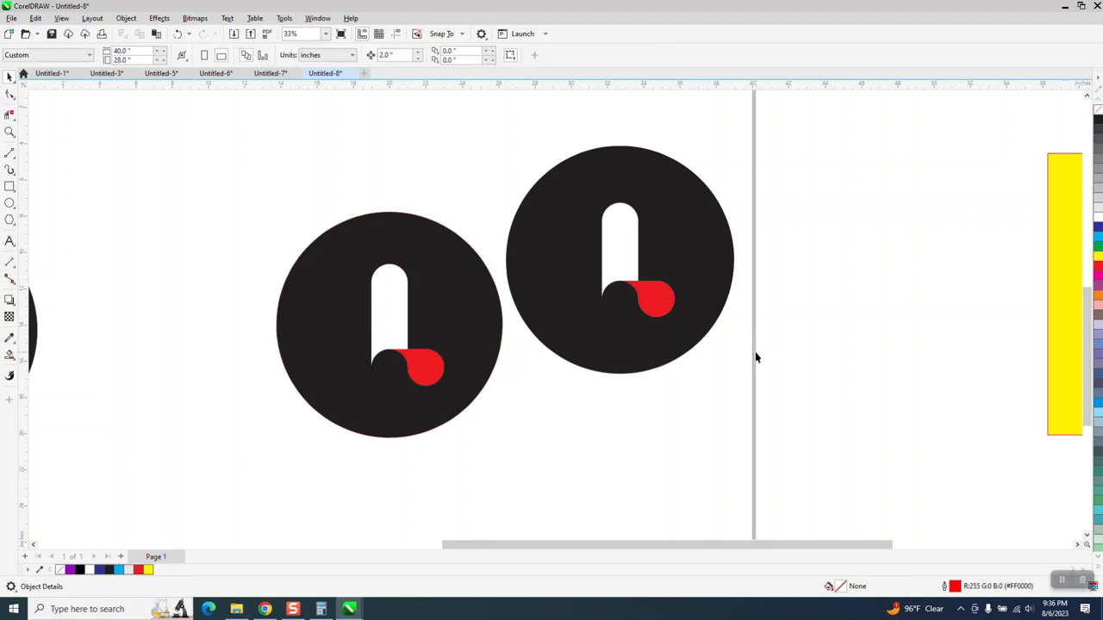
pyautogui.scroll(-3, 754, 357)
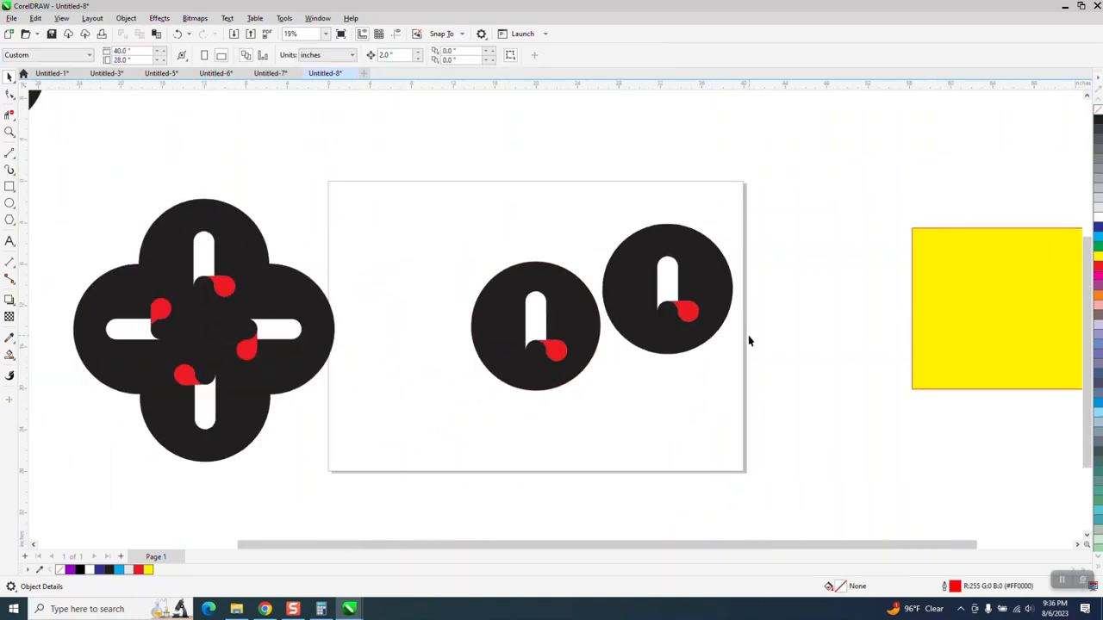
pyautogui.click(10, 132)
pyautogui.moveTo(578, 227); pyautogui.dragTo(762, 375)
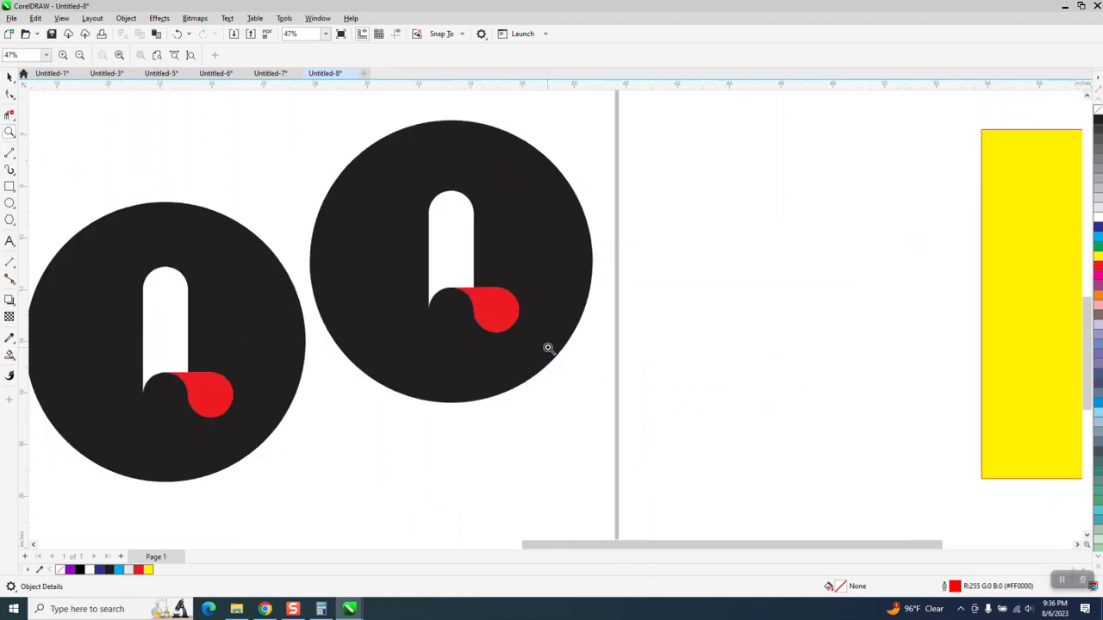
# Step: Select all pieces of the new logo and move them up beside the grouped logo, centred at about X 19.8, Y -10.5 in
pyautogui.scroll(-1, 548, 348)
pyautogui.click(10, 77)
pyautogui.moveTo(259, 260); pyautogui.dragTo(259, 209)
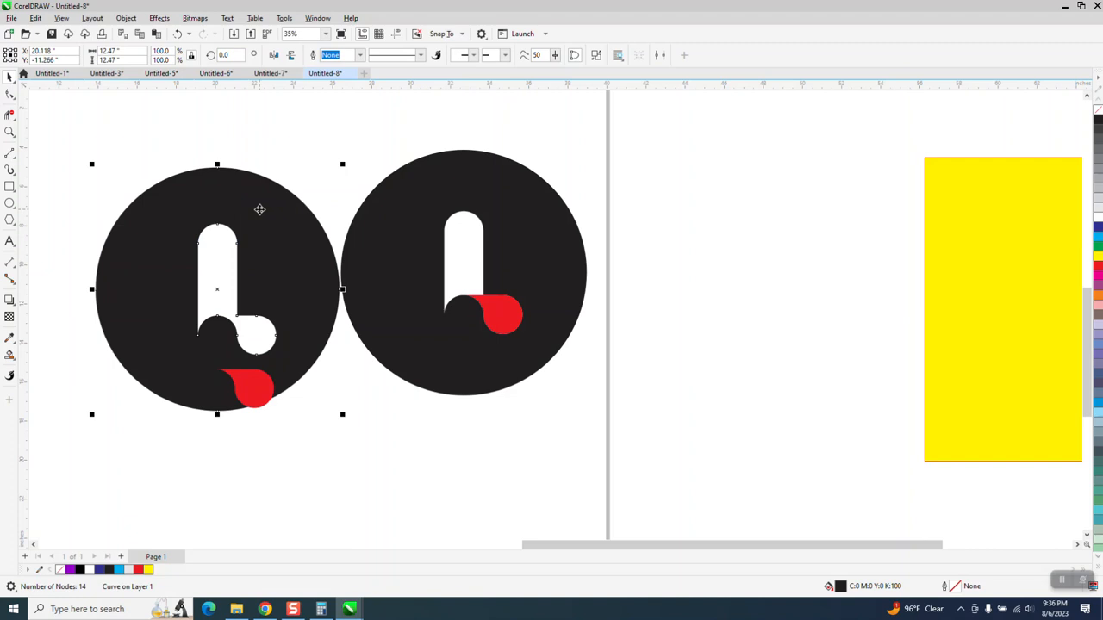
pyautogui.click(178, 34)
pyautogui.moveTo(39, 175); pyautogui.dragTo(377, 472)
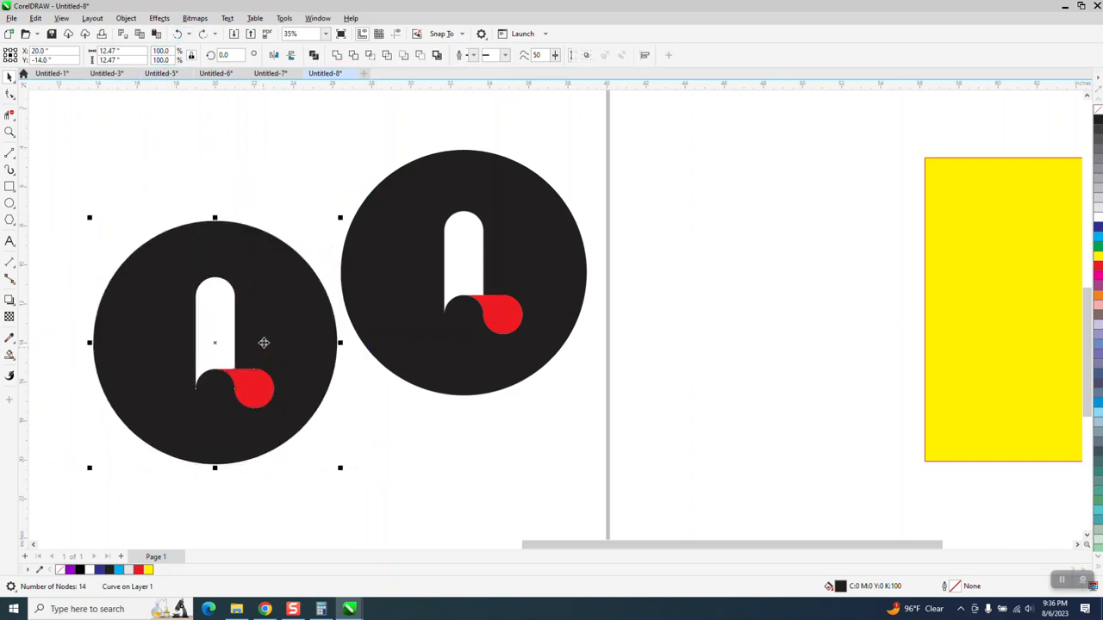
pyautogui.moveTo(264, 342); pyautogui.dragTo(258, 272)
# Step: Add a parallel dimension across the width of the white bar in the grouped logo
pyautogui.click(387, 201)
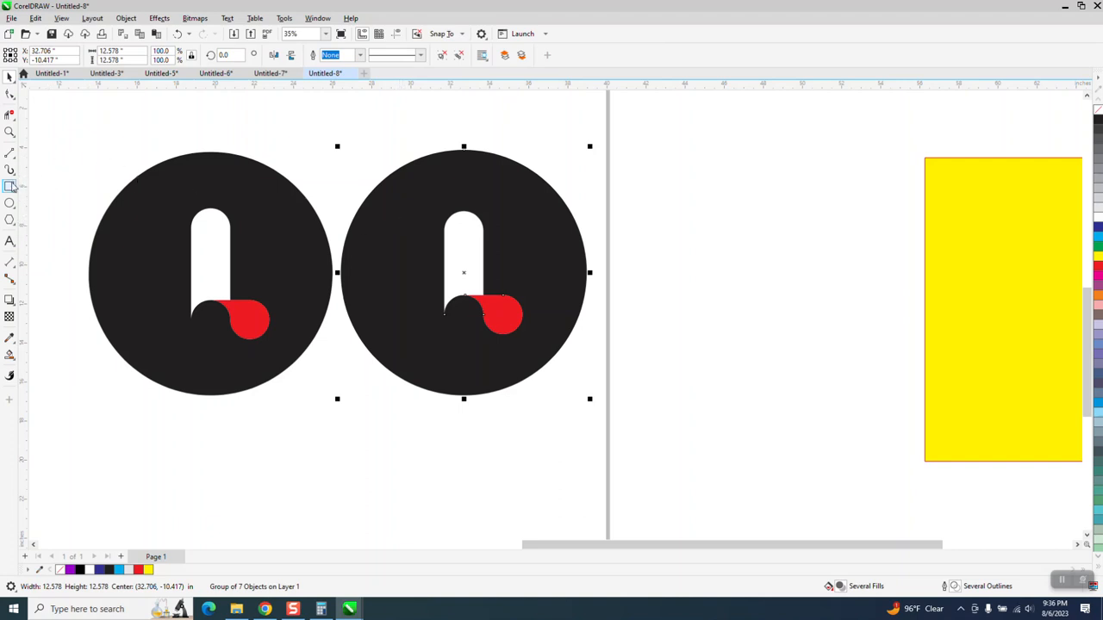
pyautogui.click(15, 271)
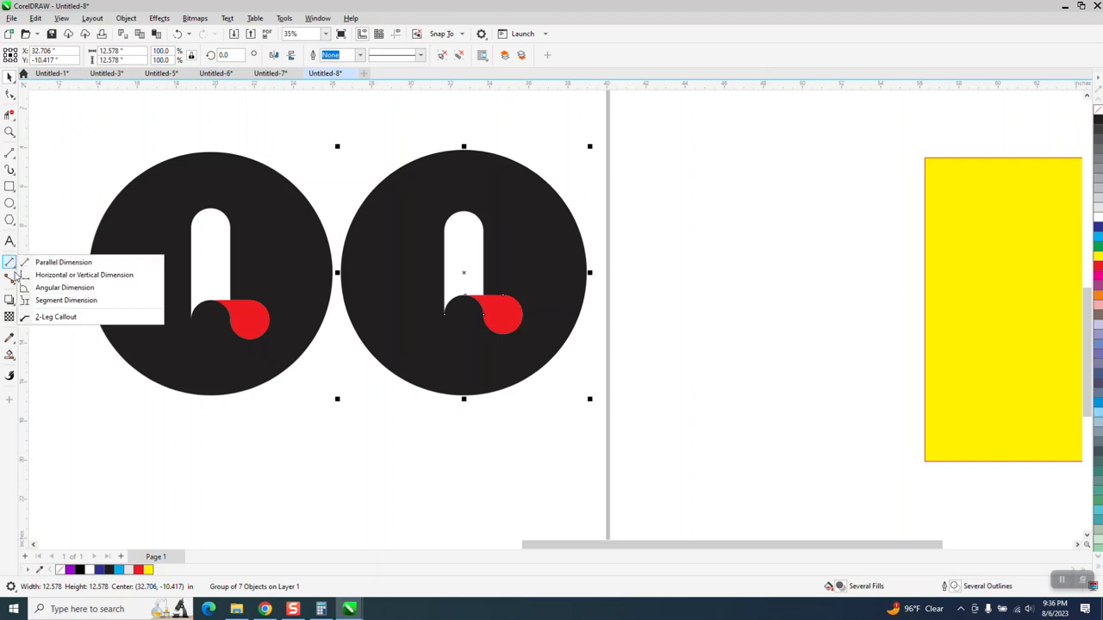
pyautogui.moveTo(13, 278)
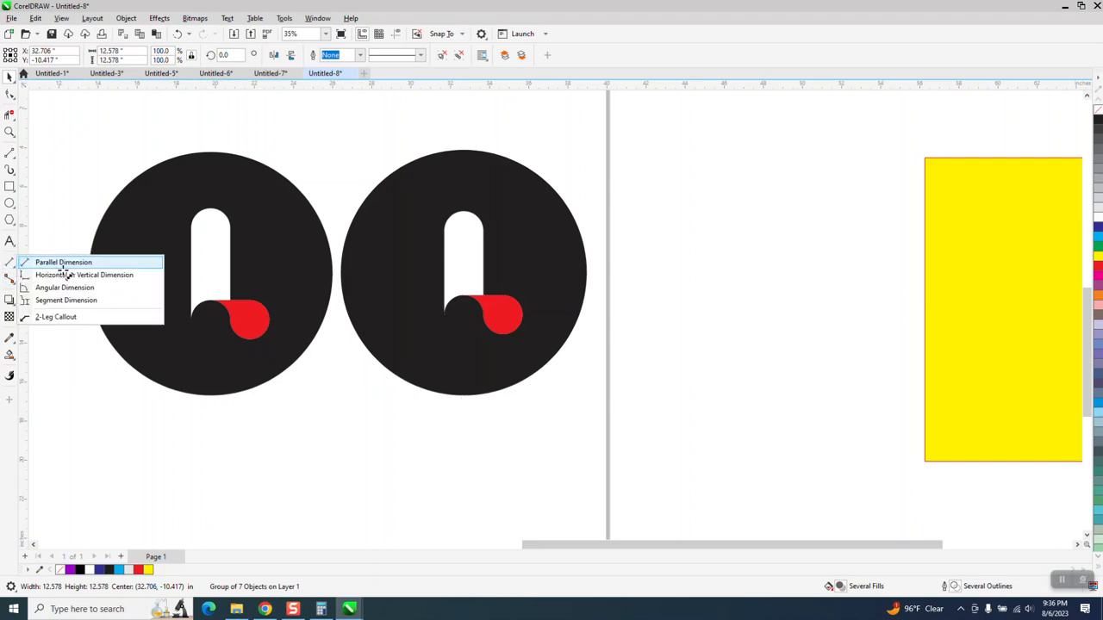
pyautogui.click(62, 272)
pyautogui.click(485, 262)
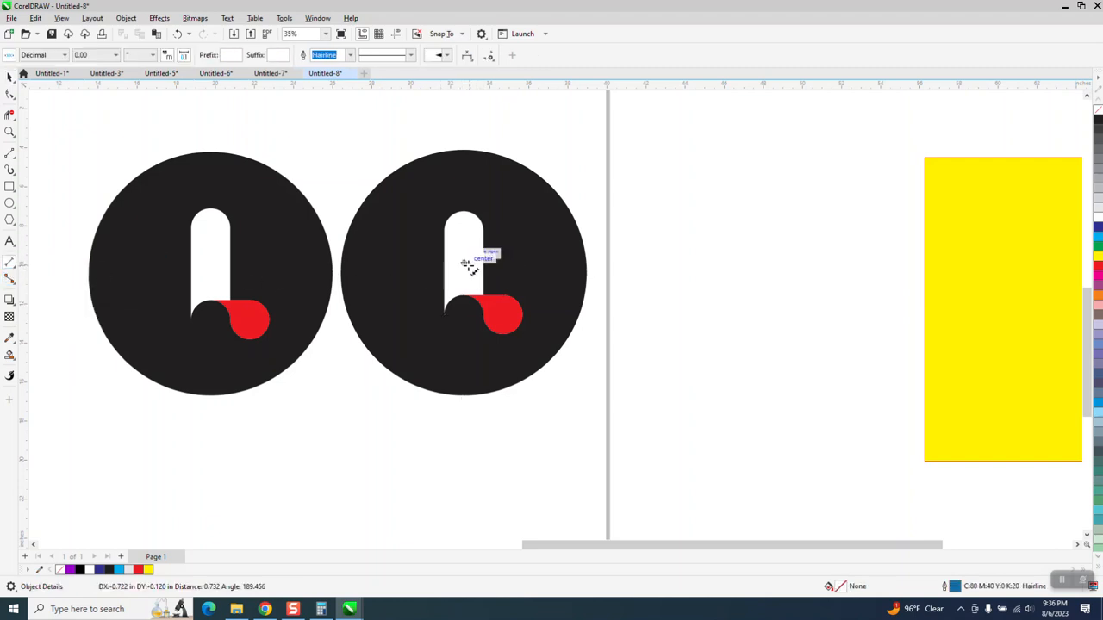
pyautogui.click(447, 264)
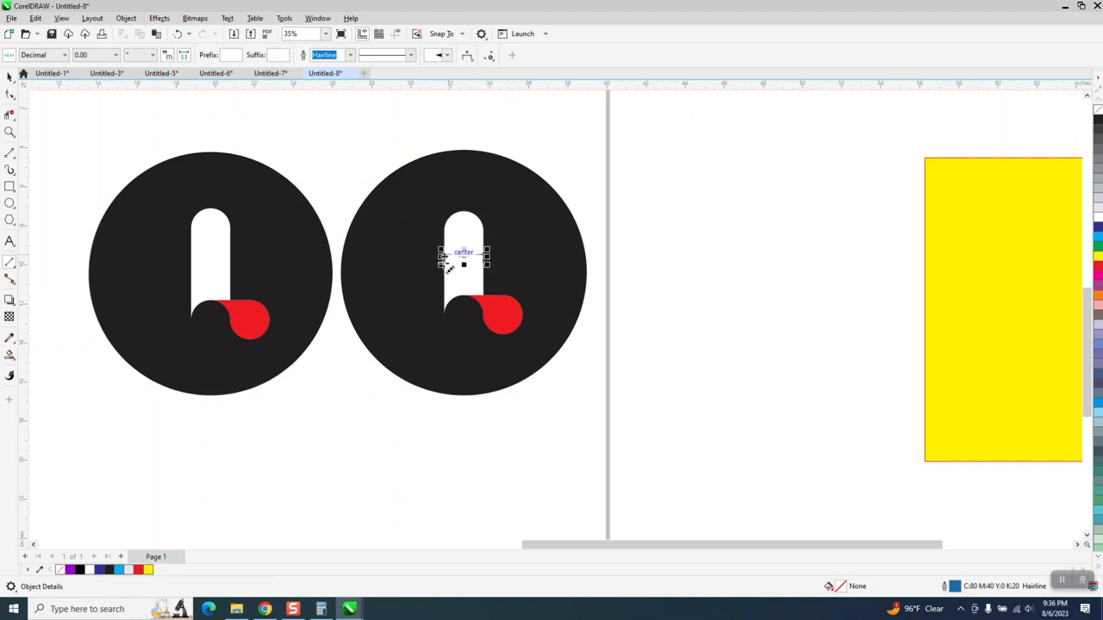
pyautogui.click(451, 255)
pyautogui.click(9, 132)
pyautogui.moveTo(417, 236); pyautogui.dragTo(485, 276)
pyautogui.click(510, 287)
pyautogui.scroll(-6, 506, 287)
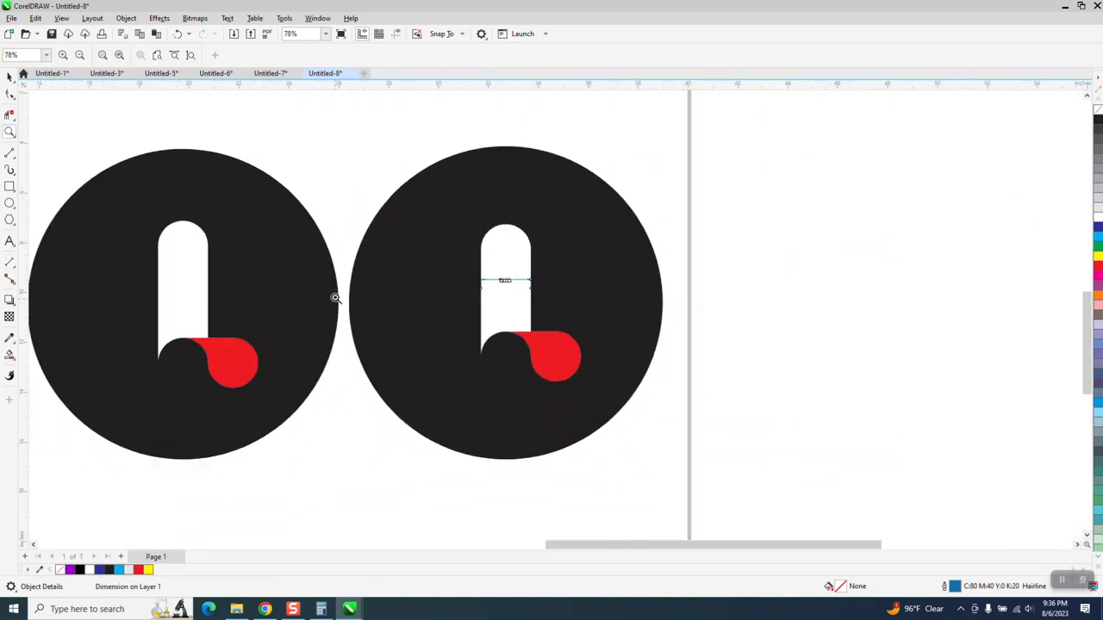
# Step: Fill the new logo's large circle with cyan (C:100 M:0 Y:0 K:0)
pyautogui.click(8, 77)
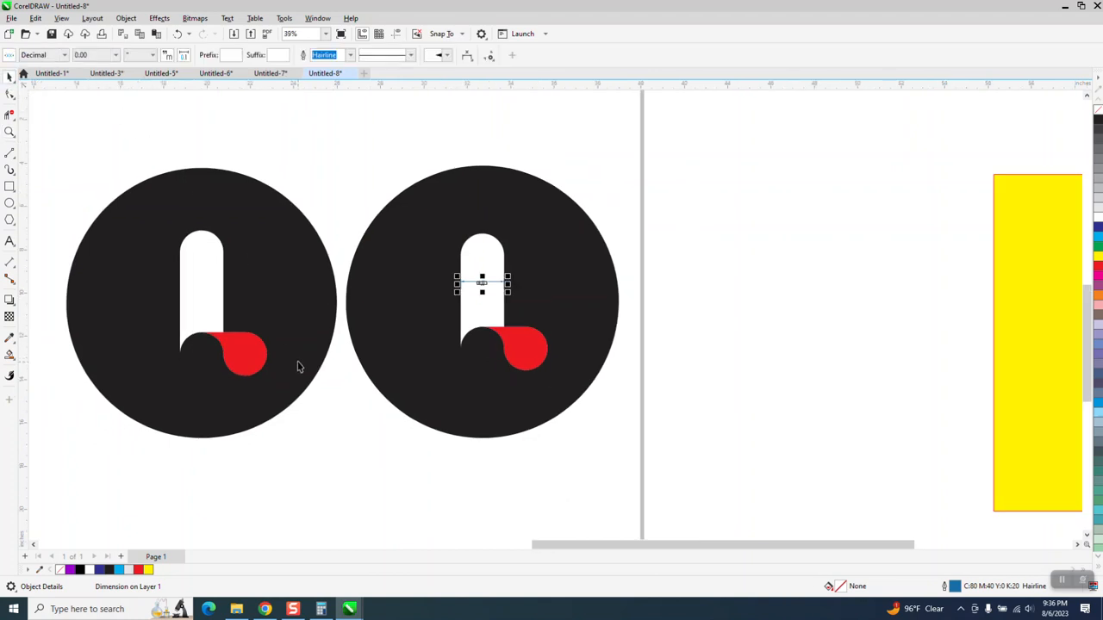
pyautogui.scroll(-1, 301, 357)
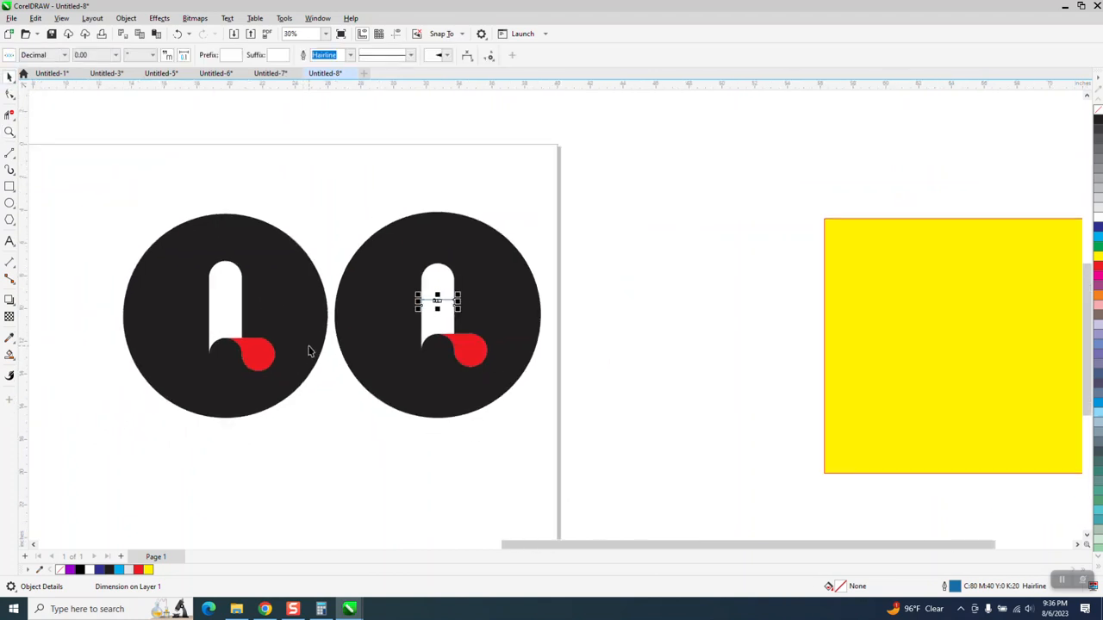
pyautogui.click(312, 332)
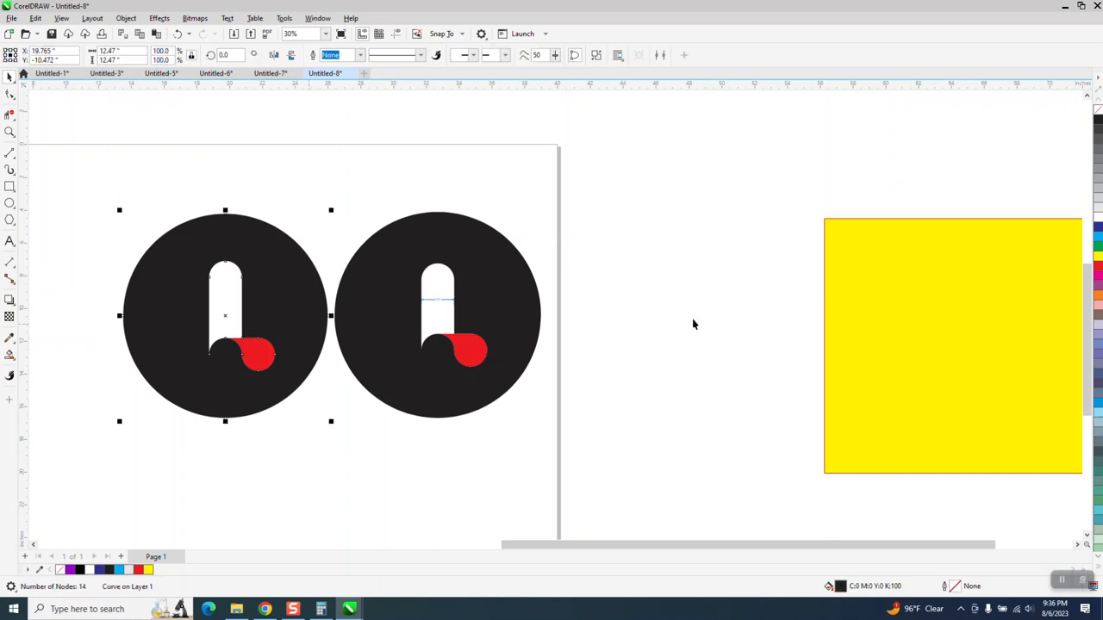
pyautogui.click(1098, 240)
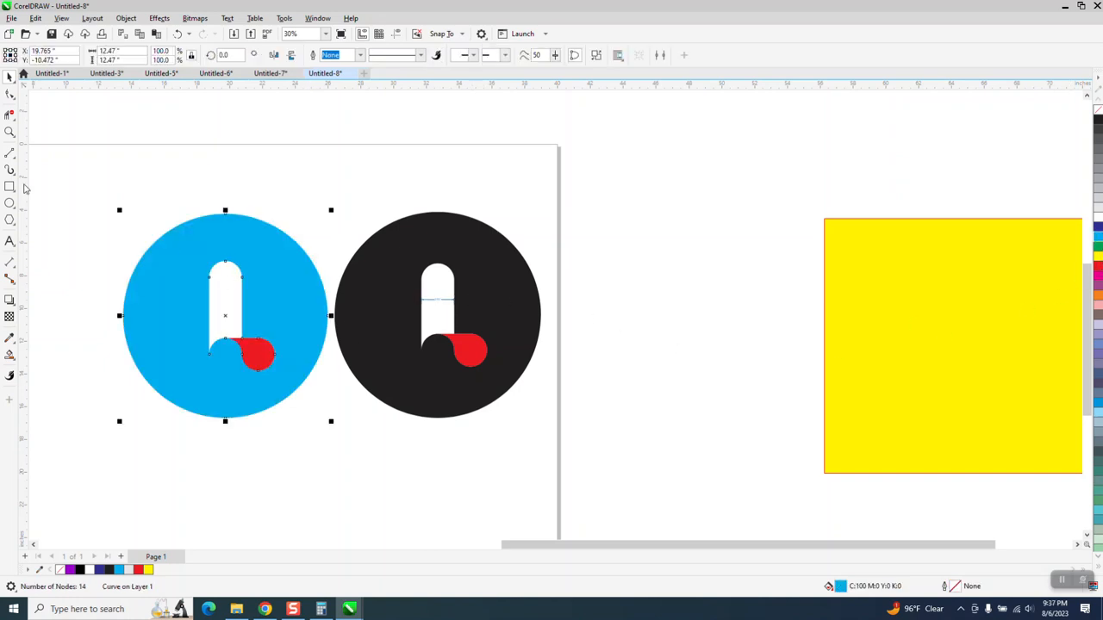
# Step: Select the red teardrop at the foot of the white bar in the cyan logo
pyautogui.click(9, 132)
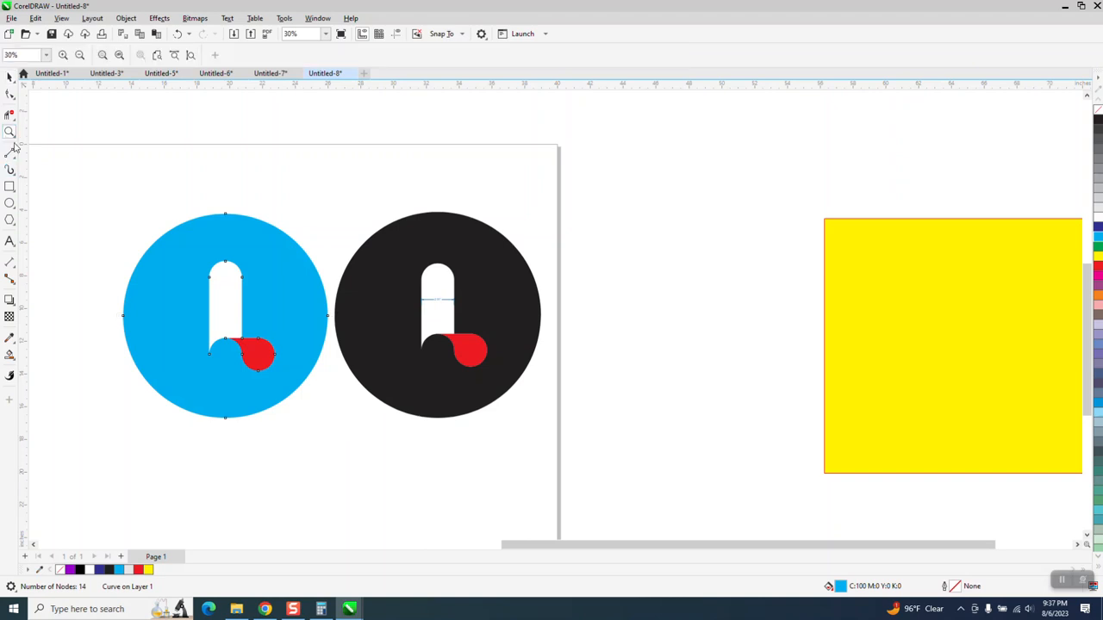
pyautogui.moveTo(116, 248); pyautogui.dragTo(358, 428)
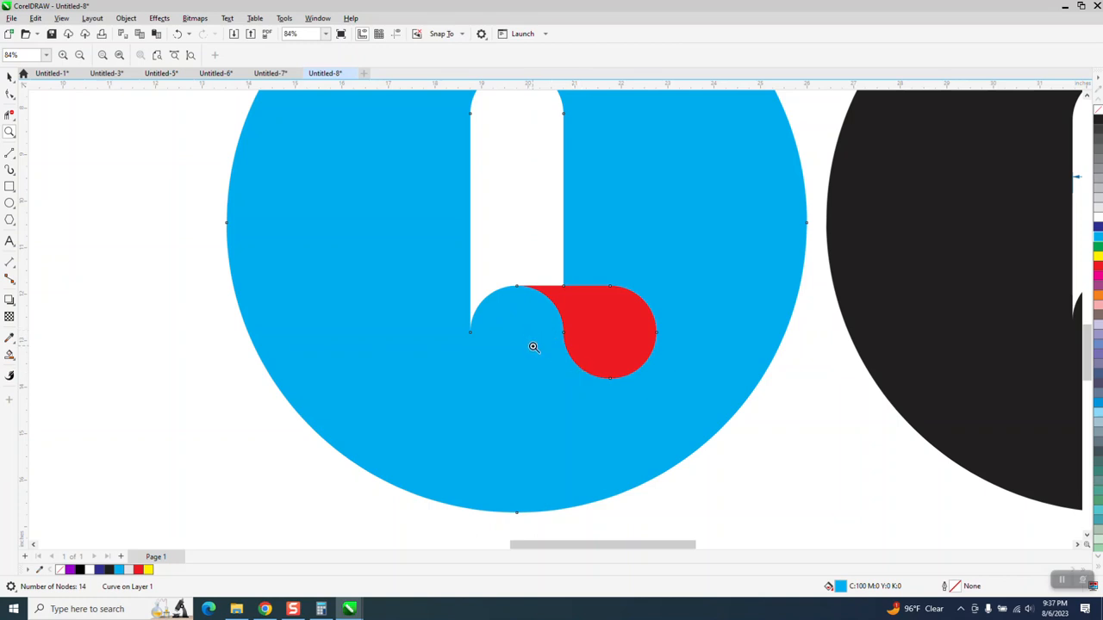
pyautogui.scroll(-1, 534, 347)
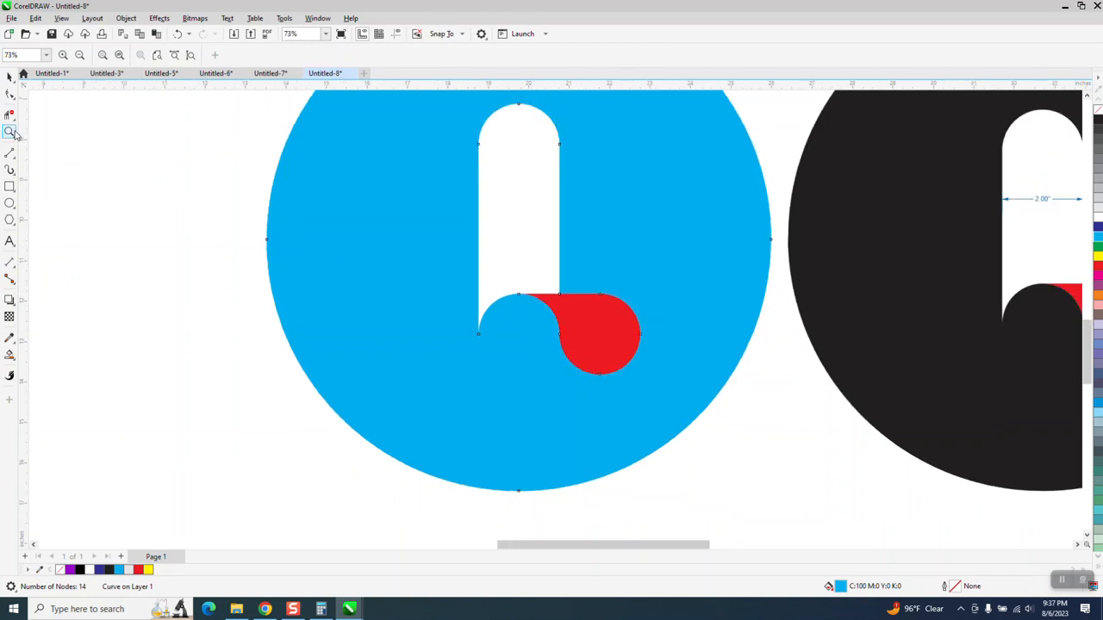
pyautogui.moveTo(493, 274); pyautogui.dragTo(670, 435)
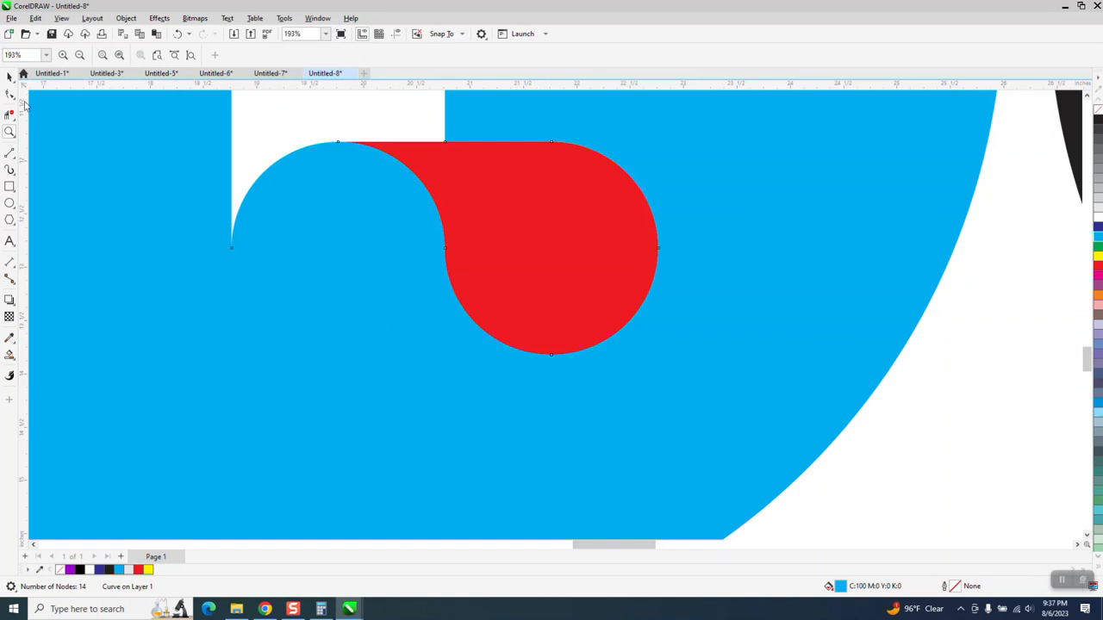
pyautogui.click(10, 76)
pyautogui.click(490, 269)
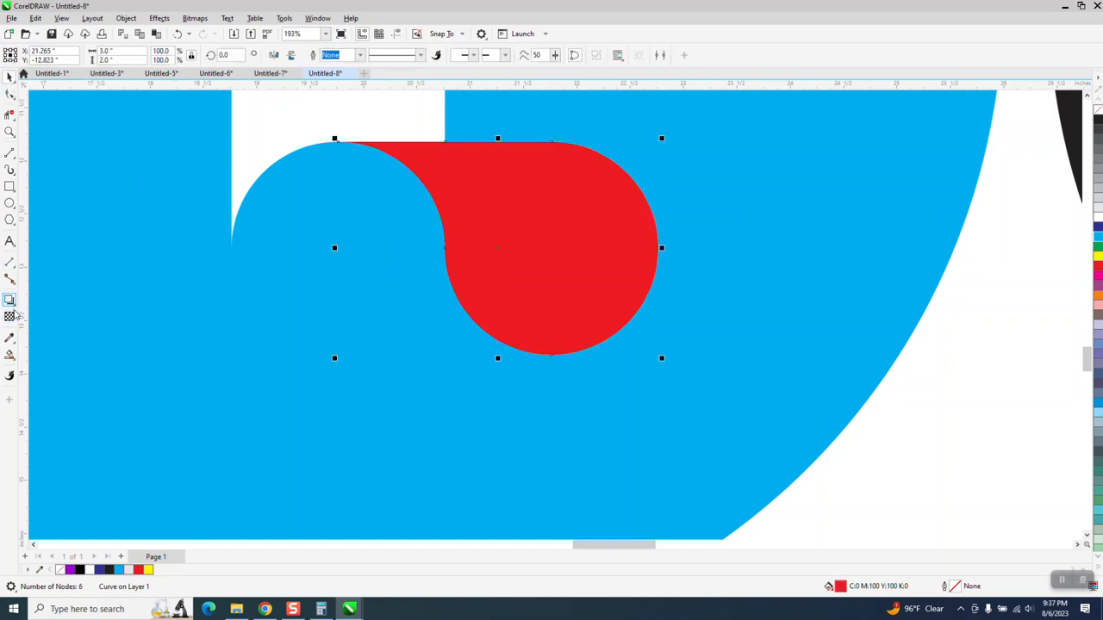
# Step: Try a black Multiply drop shadow with zero offset and opacity 23 on the red teardrop, and undo it
pyautogui.click(9, 300)
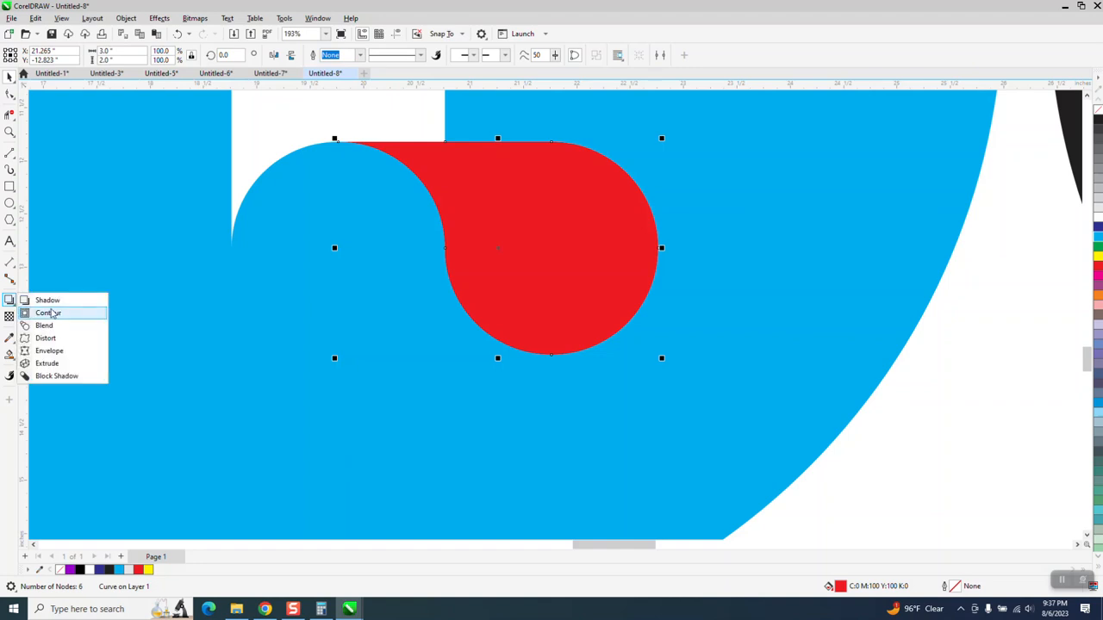
pyautogui.click(47, 300)
pyautogui.moveTo(498, 248); pyautogui.dragTo(481, 346)
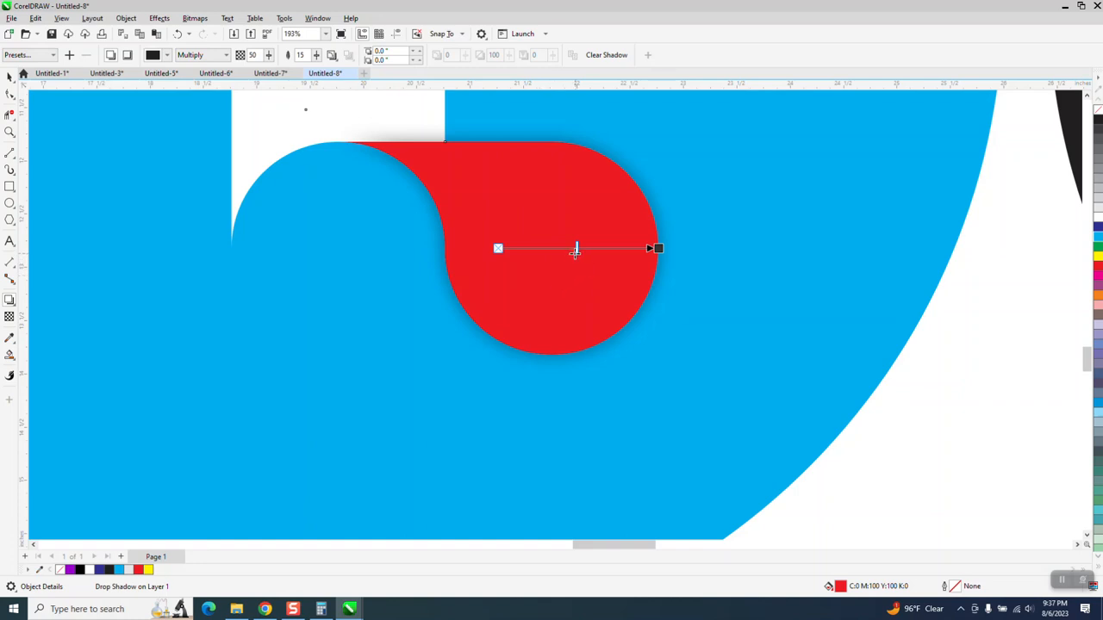
pyautogui.moveTo(577, 257); pyautogui.dragTo(534, 257)
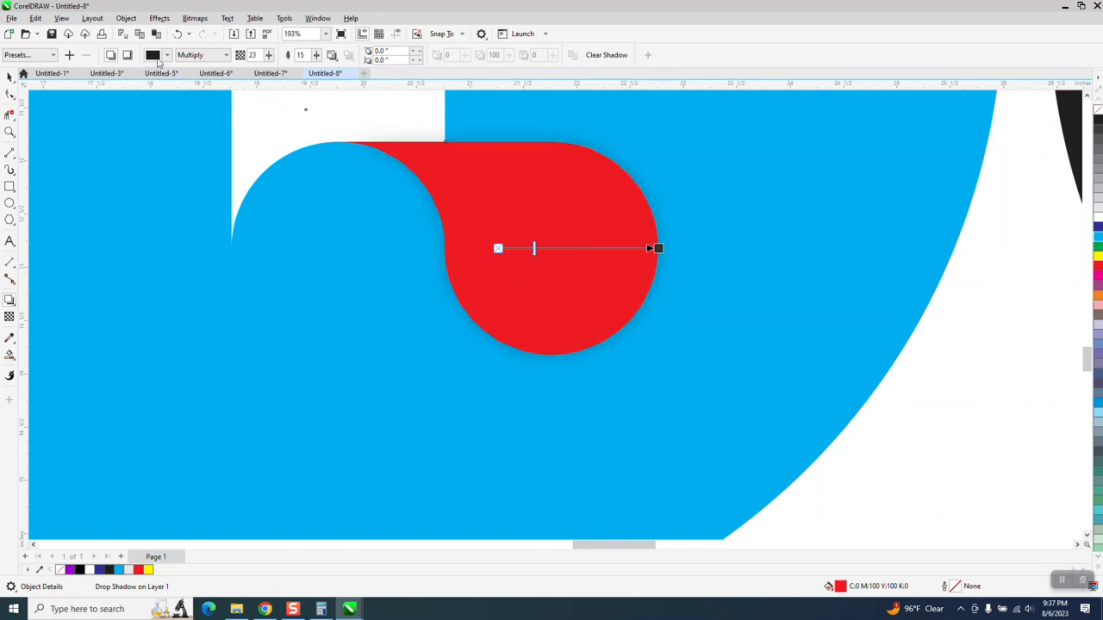
pyautogui.click(178, 33)
pyautogui.click(177, 34)
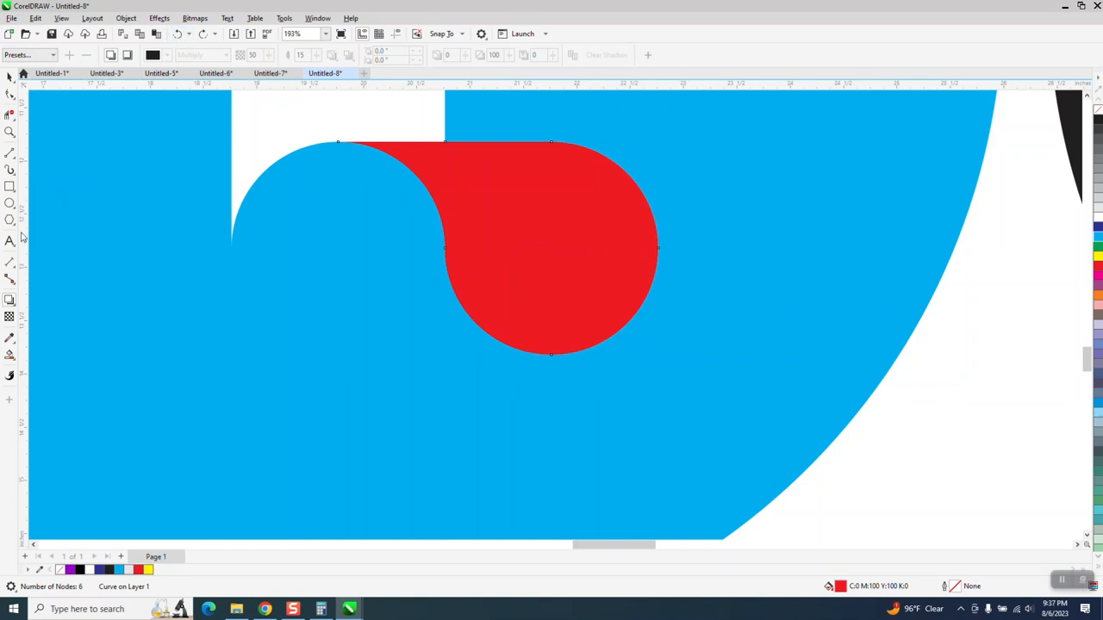
# Step: Add a black block shadow about 0.07 in deep to the red teardrop, cast down and to the left at about 229 degrees
pyautogui.click(9, 299)
pyautogui.click(15, 309)
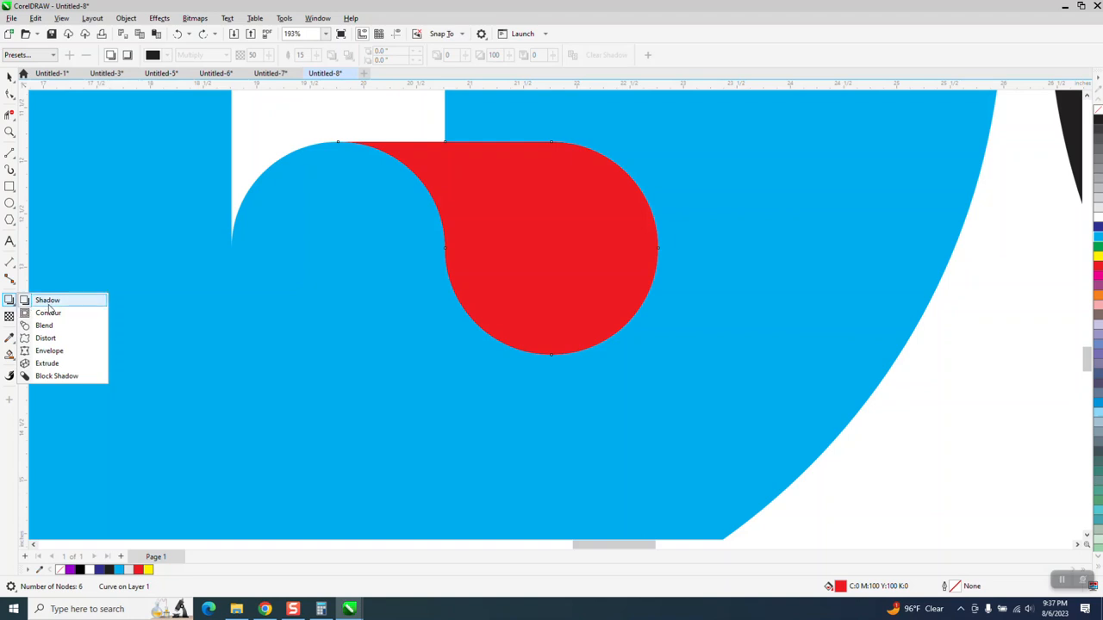
pyautogui.click(56, 376)
pyautogui.moveTo(497, 249)
pyautogui.mouseDown()
pyautogui.moveTo(529, 333)
pyautogui.moveTo(498, 250)
pyautogui.mouseUp()
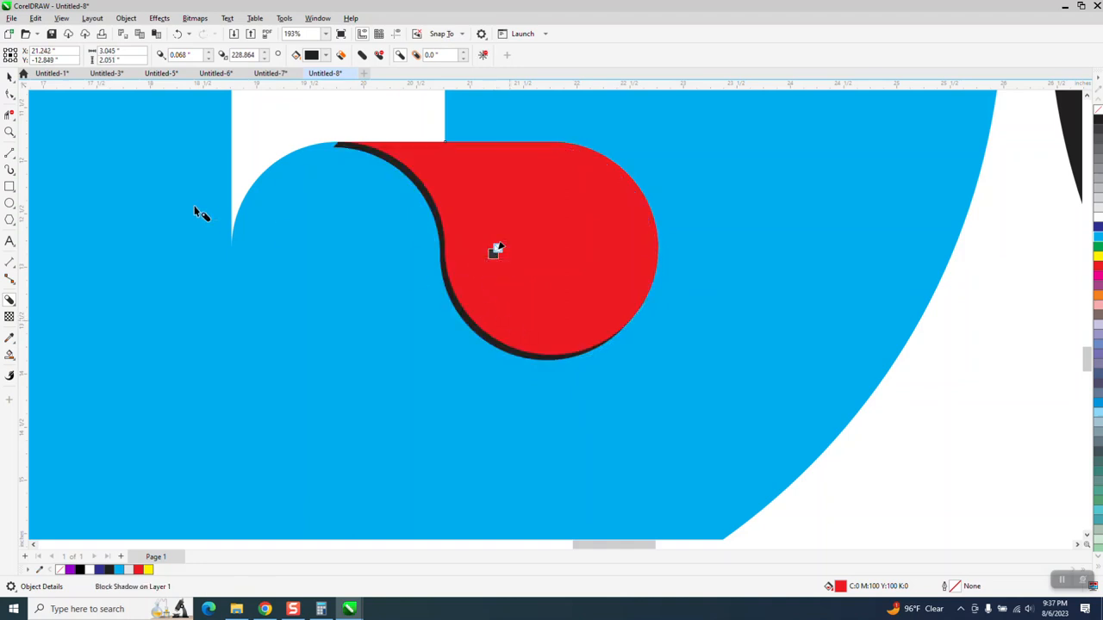
# Step: Break the block shadow apart from the red teardrop and clear the selection
pyautogui.press('space')
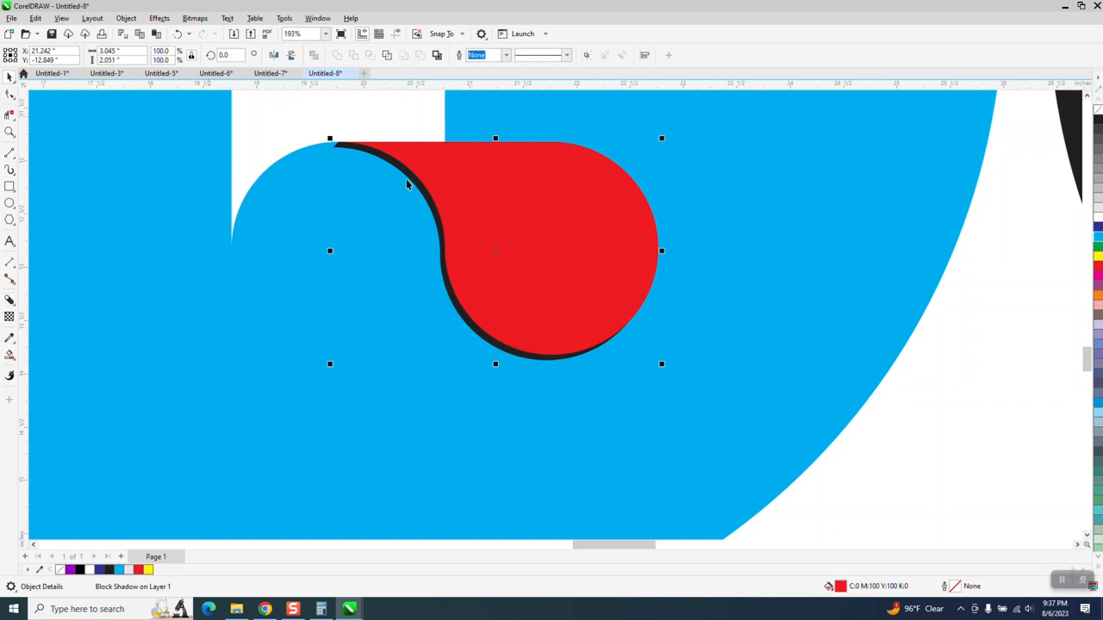
pyautogui.click(126, 18)
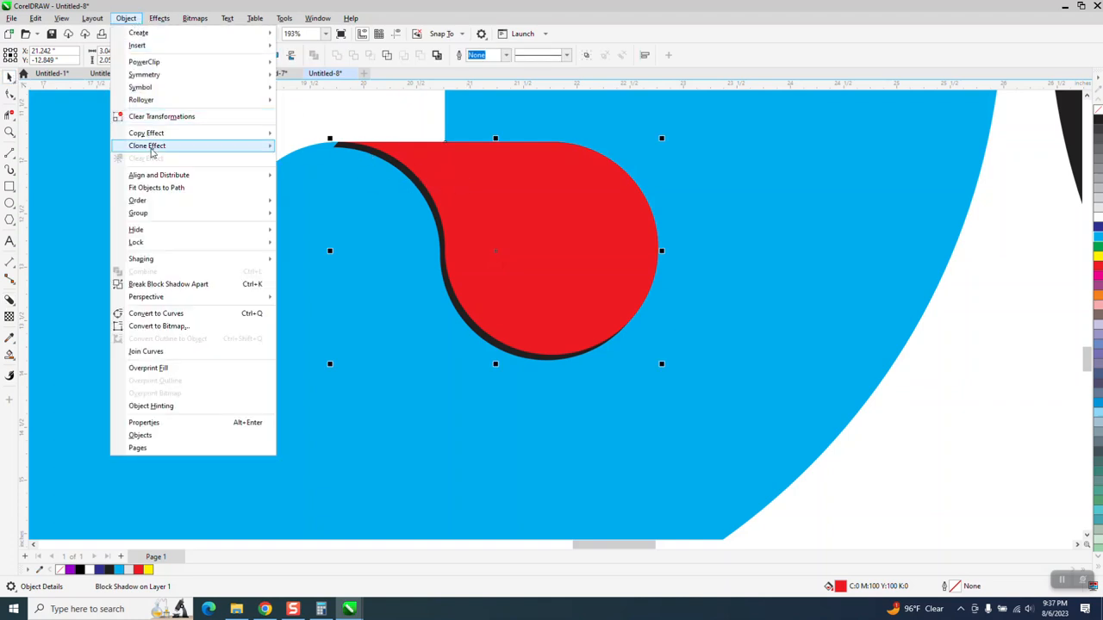
pyautogui.click(194, 286)
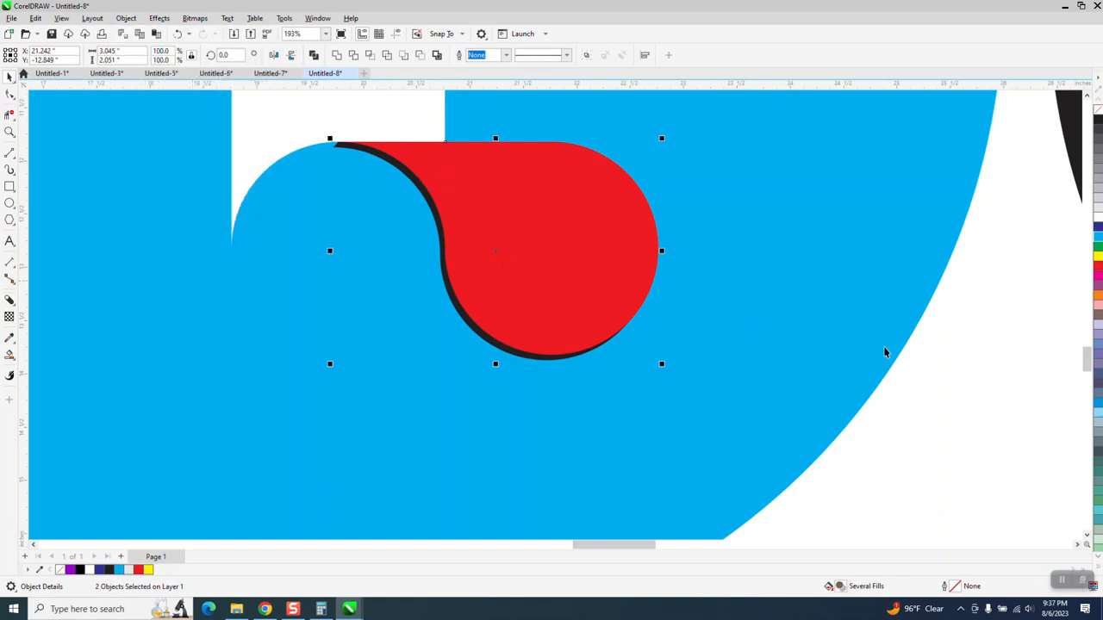
pyautogui.click(975, 354)
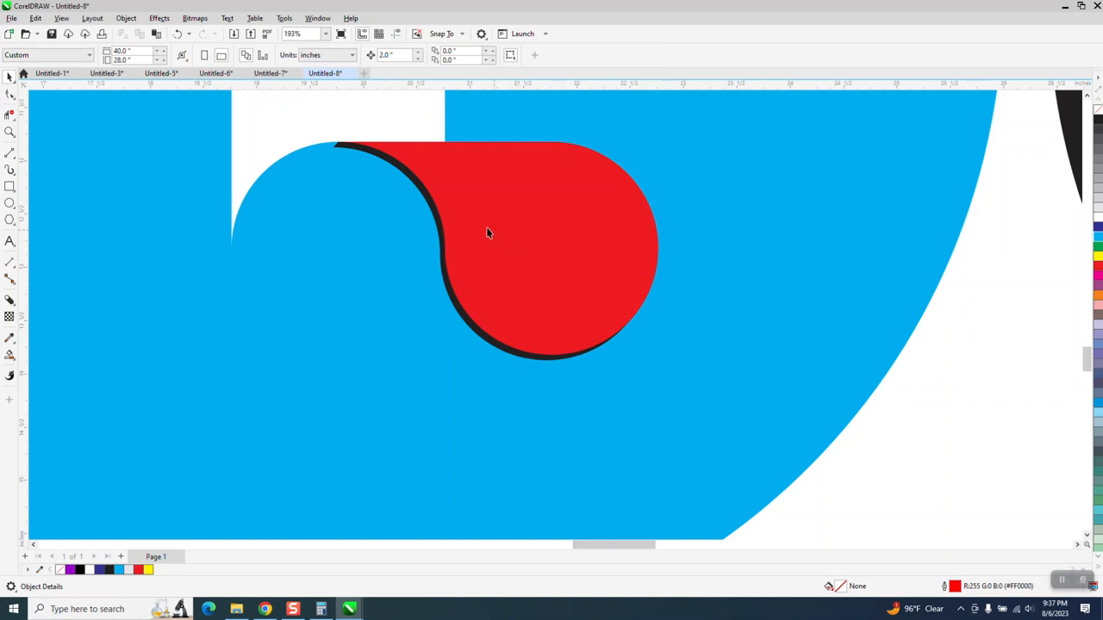
# Step: Apply a Gaussian Blur with a 7.5-pixel radius to the separated black shadow shape
pyautogui.click(437, 221)
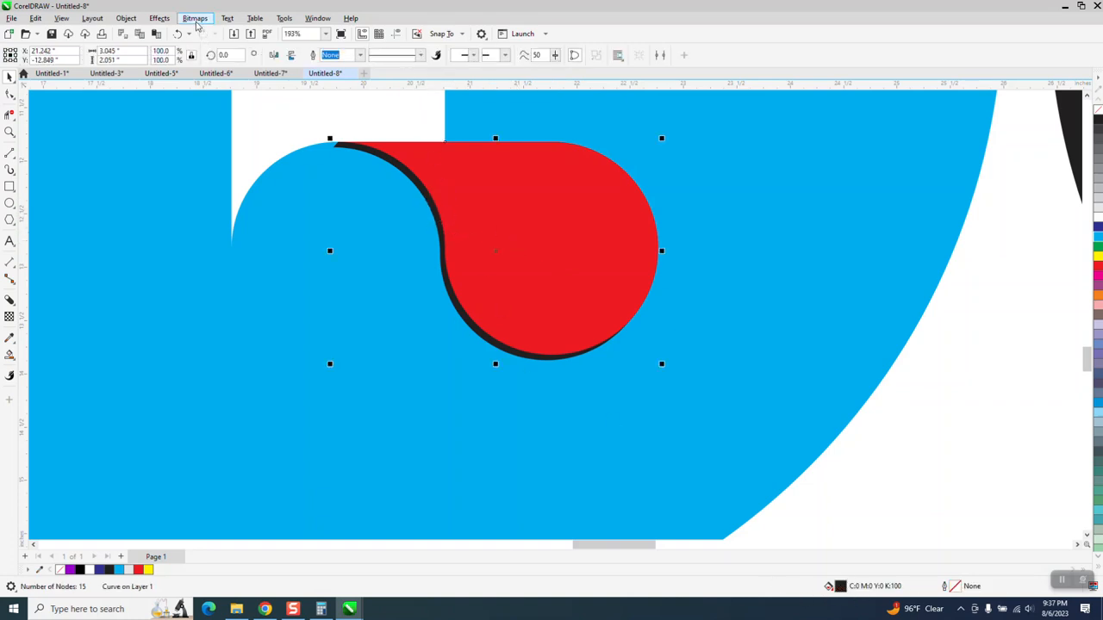
pyautogui.click(159, 18)
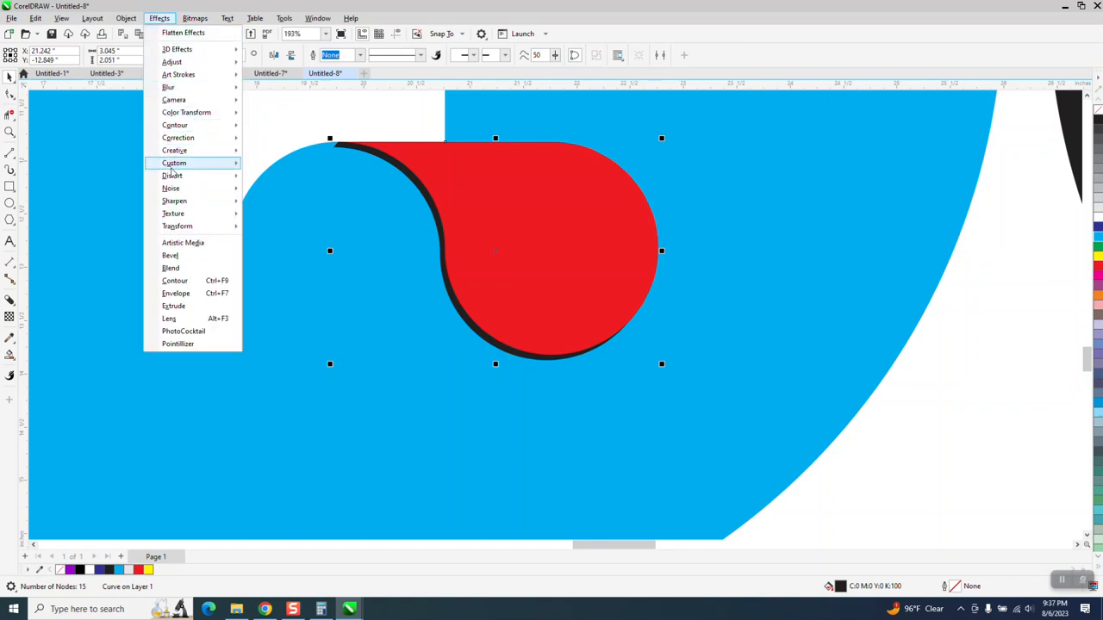
pyautogui.moveTo(170, 88)
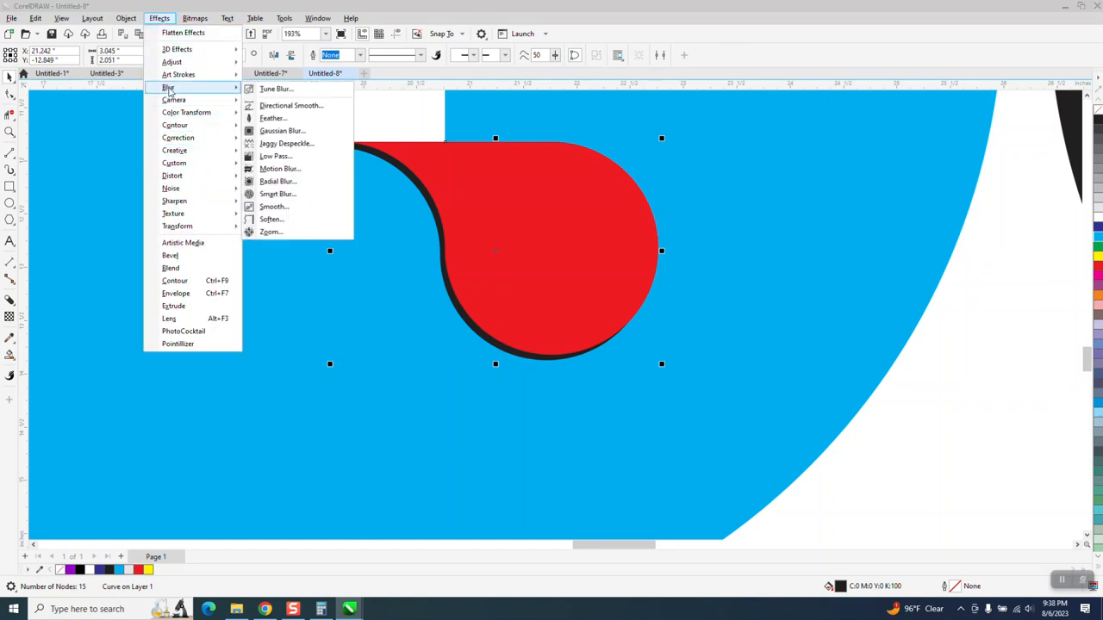
pyautogui.click(284, 130)
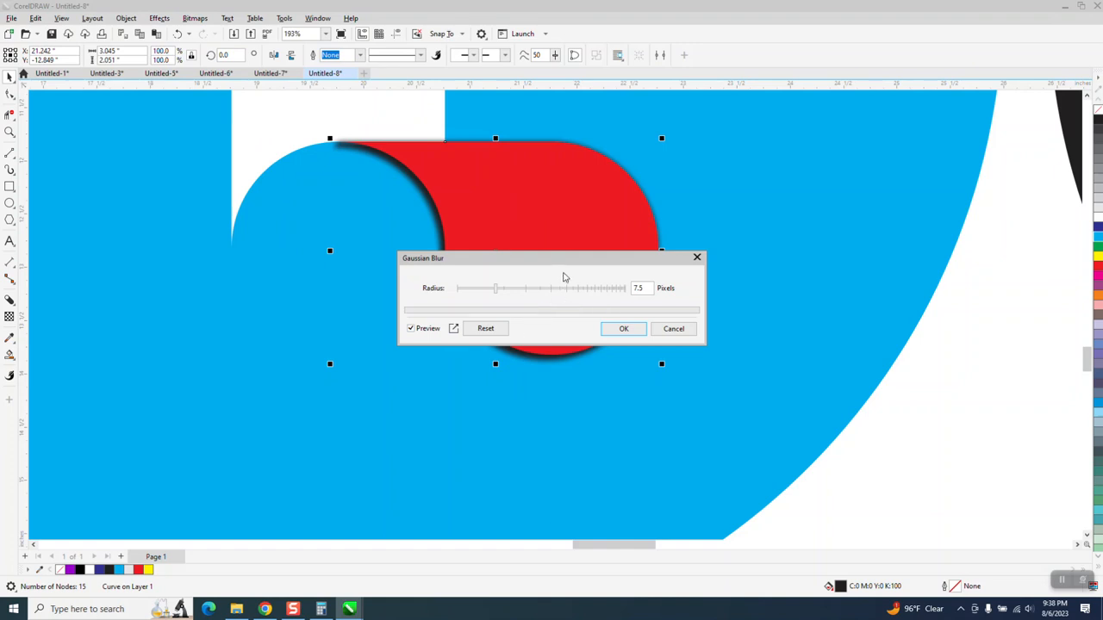
pyautogui.moveTo(640, 263); pyautogui.dragTo(905, 276)
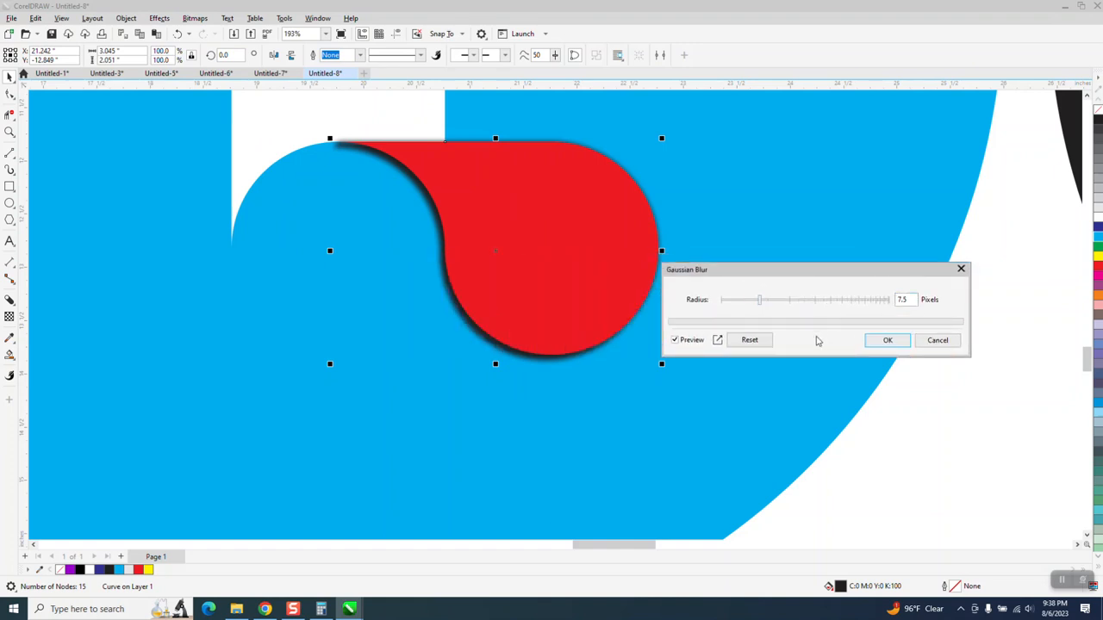
pyautogui.click(872, 341)
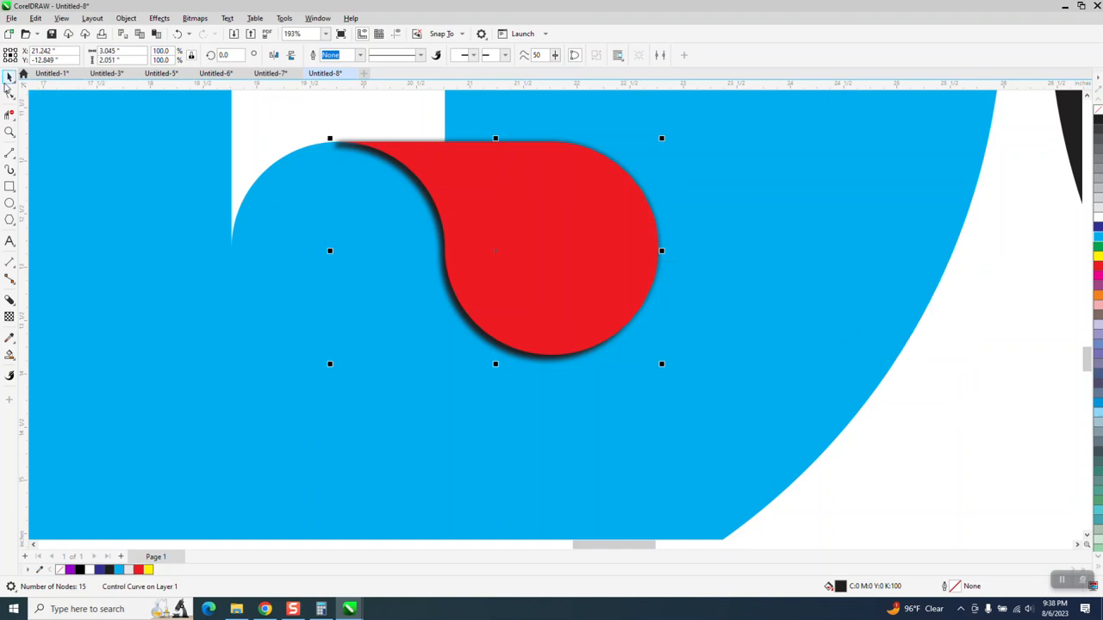
# Step: Clear the selection and set the document's nudge distance to 0.01 inches
pyautogui.click(249, 110)
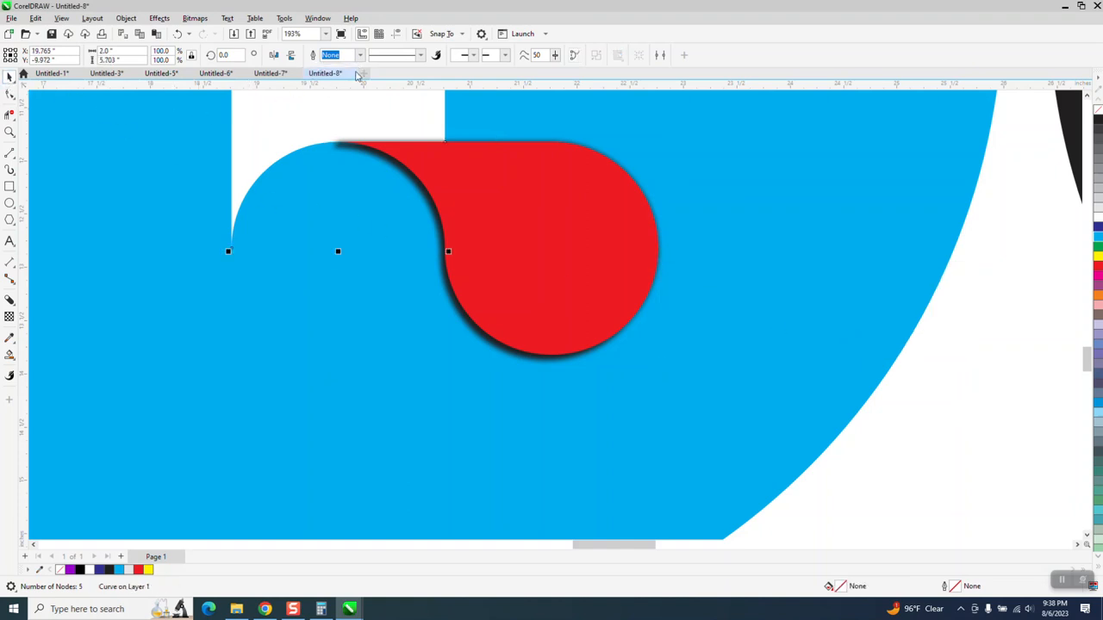
pyautogui.click(1027, 198)
pyautogui.moveTo(410, 56); pyautogui.dragTo(320, 58)
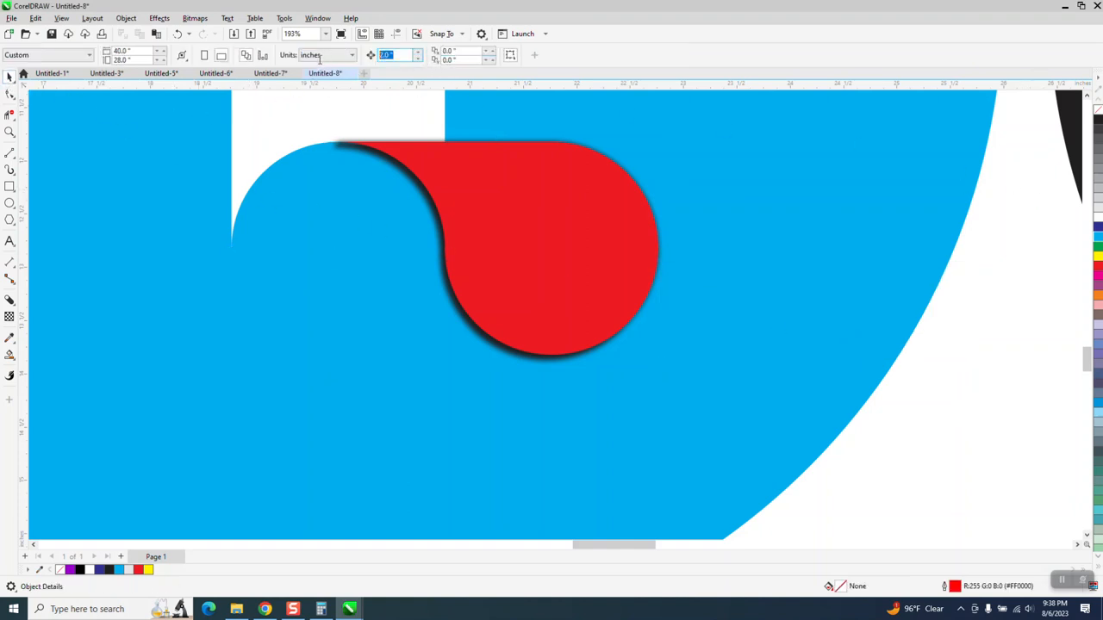
pyautogui.press('BackSpace')
# Step: Nudge the blurred black shadow behind the red teardrop 0.05 in to the right and 0.02 in down in total
pyautogui.click(394, 167)
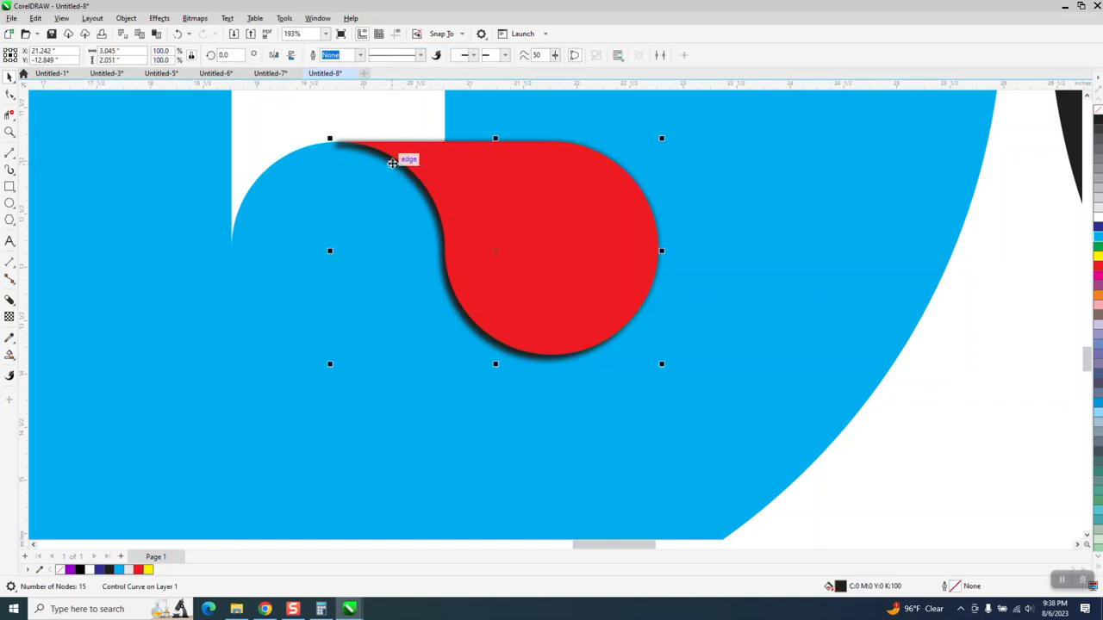
pyautogui.press('Down')
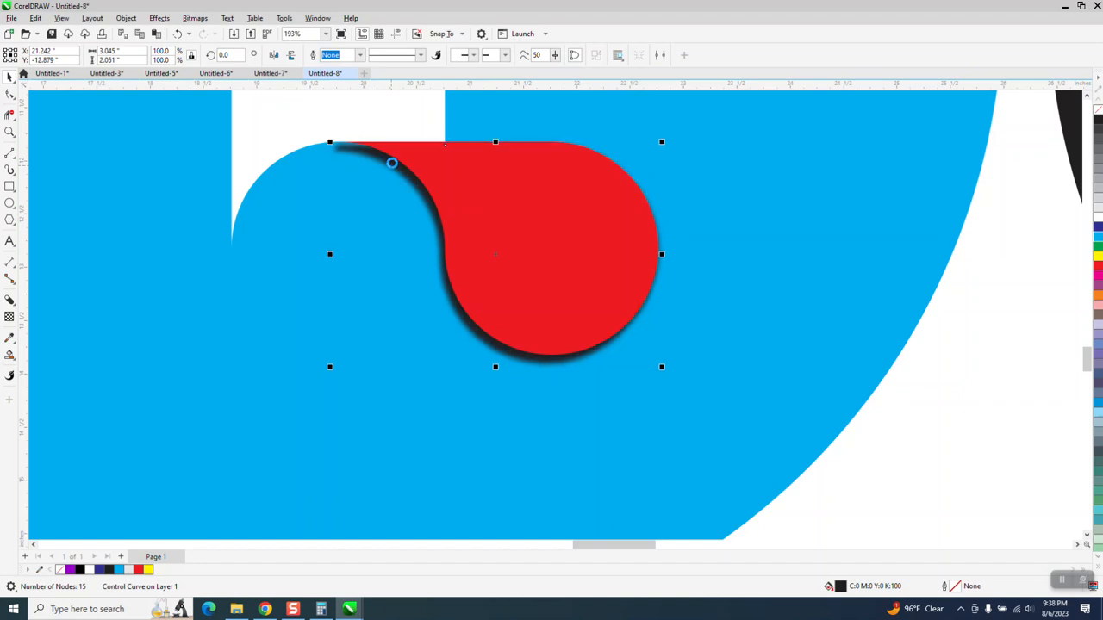
pyautogui.press('Right')
pyautogui.press('Right')
pyautogui.press('Right')
pyautogui.press('Right')
pyautogui.press('Right')
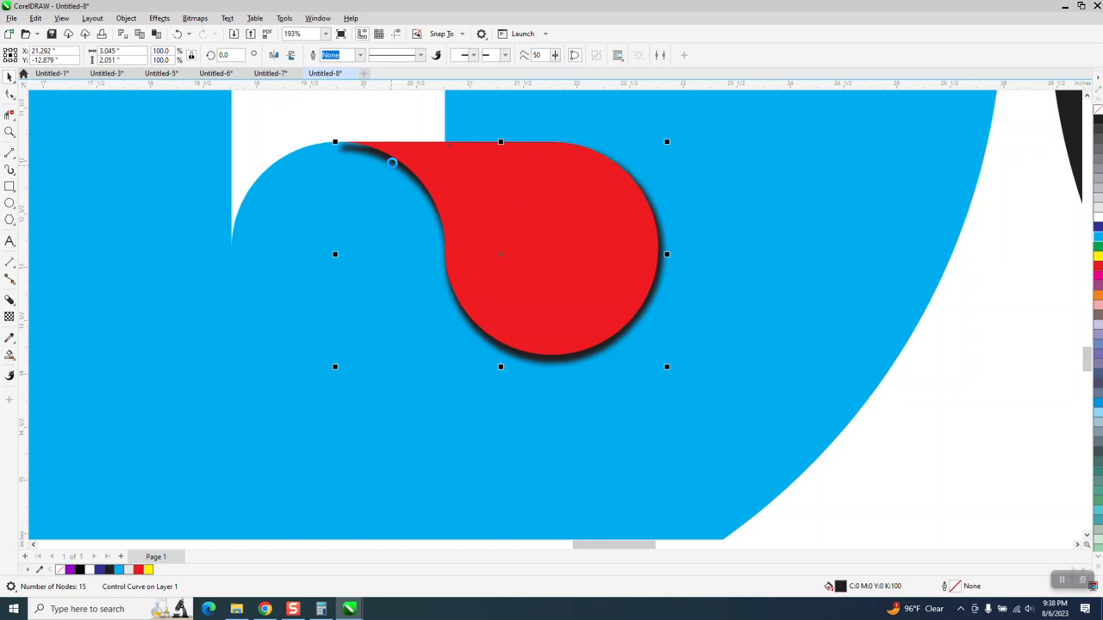
pyautogui.press('Up')
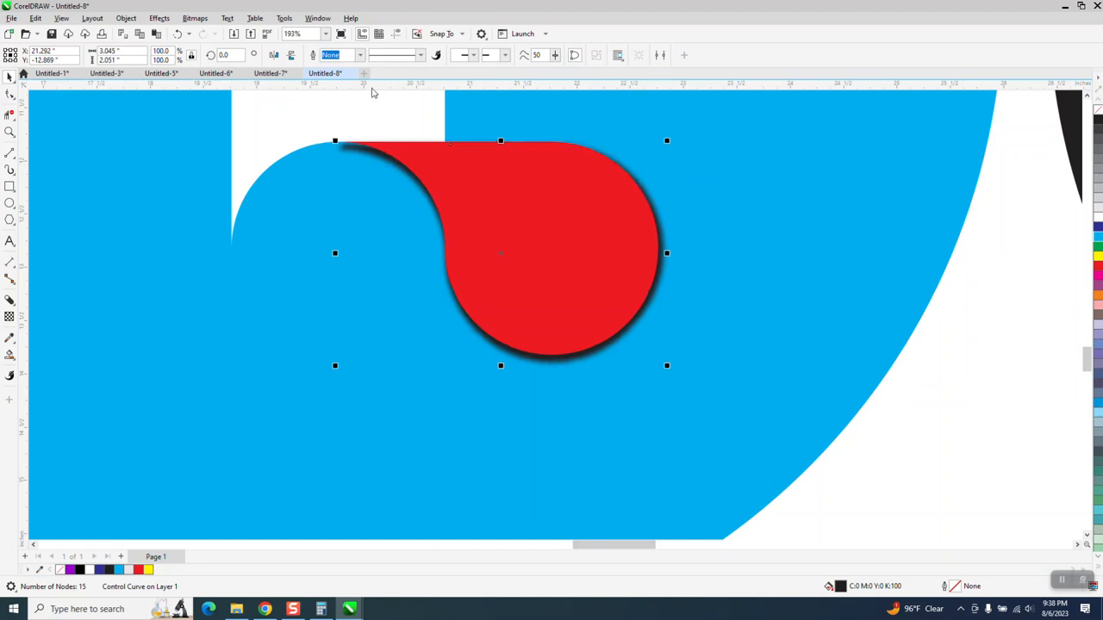
# Step: Delete the blurred black shadow from behind the red teardrop in the cyan circle
pyautogui.scroll(-1, 392, 145)
pyautogui.click(864, 394)
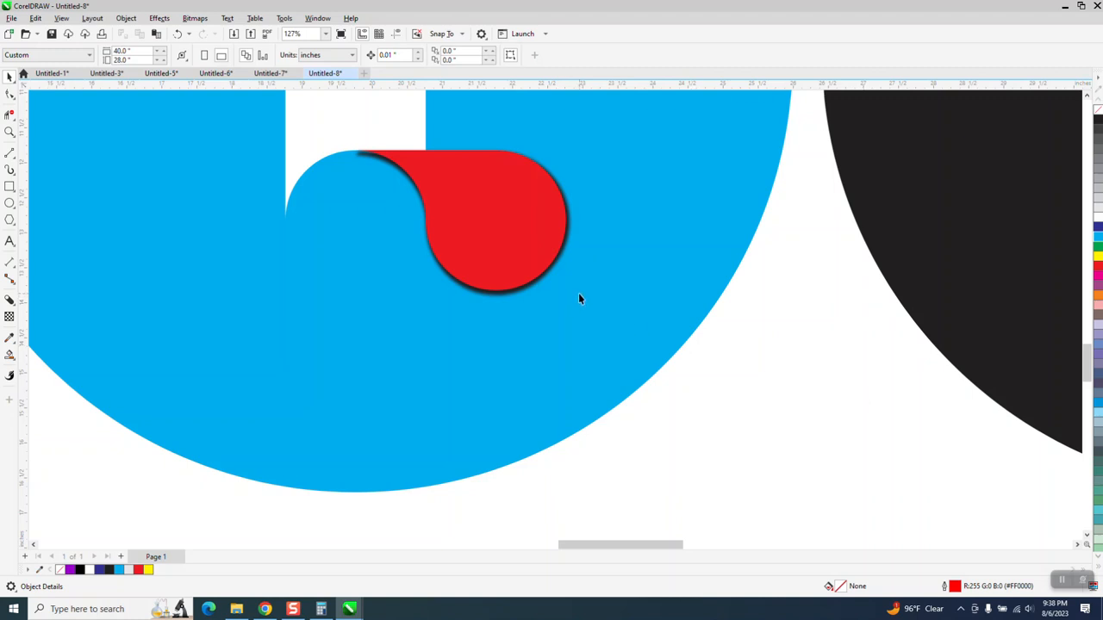
pyautogui.click(538, 278)
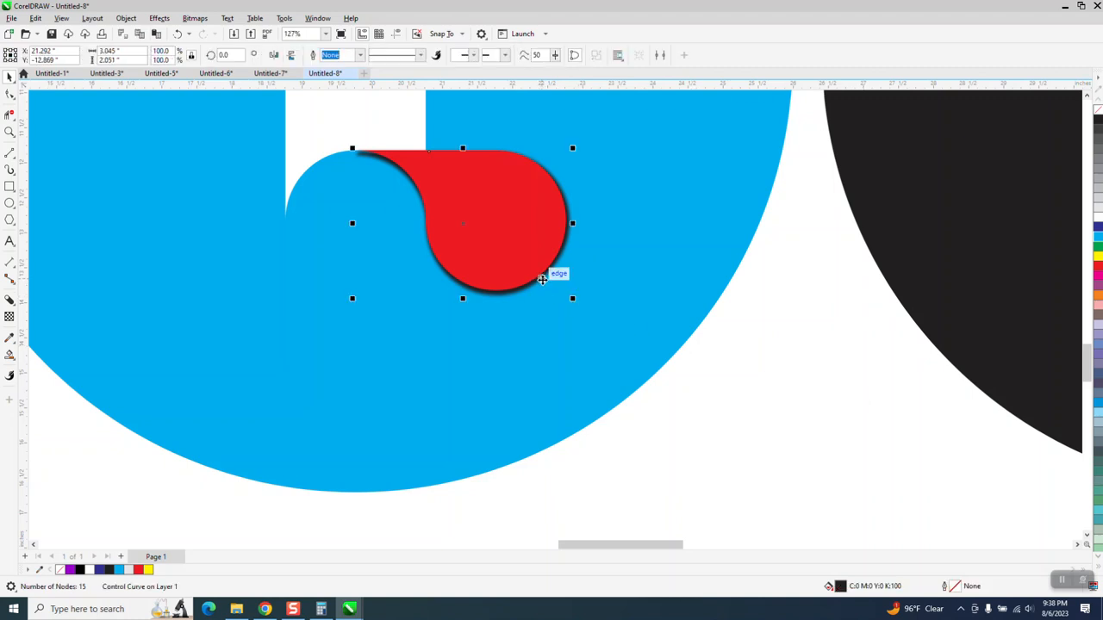
pyautogui.press('Delete')
pyautogui.scroll(-1, 504, 298)
pyautogui.scroll(-2, 474, 326)
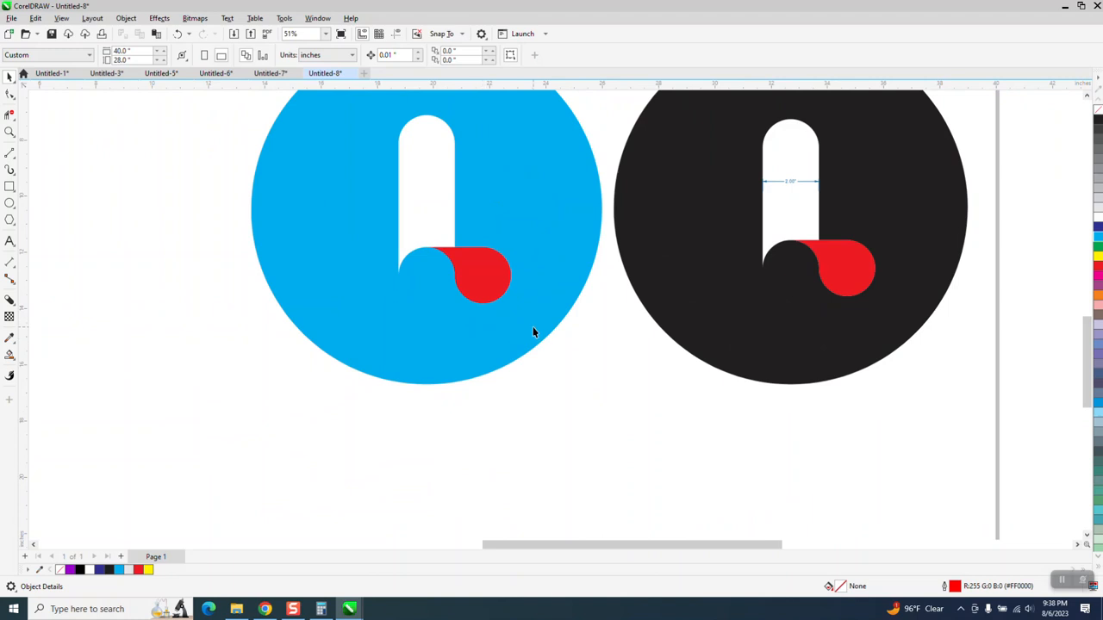